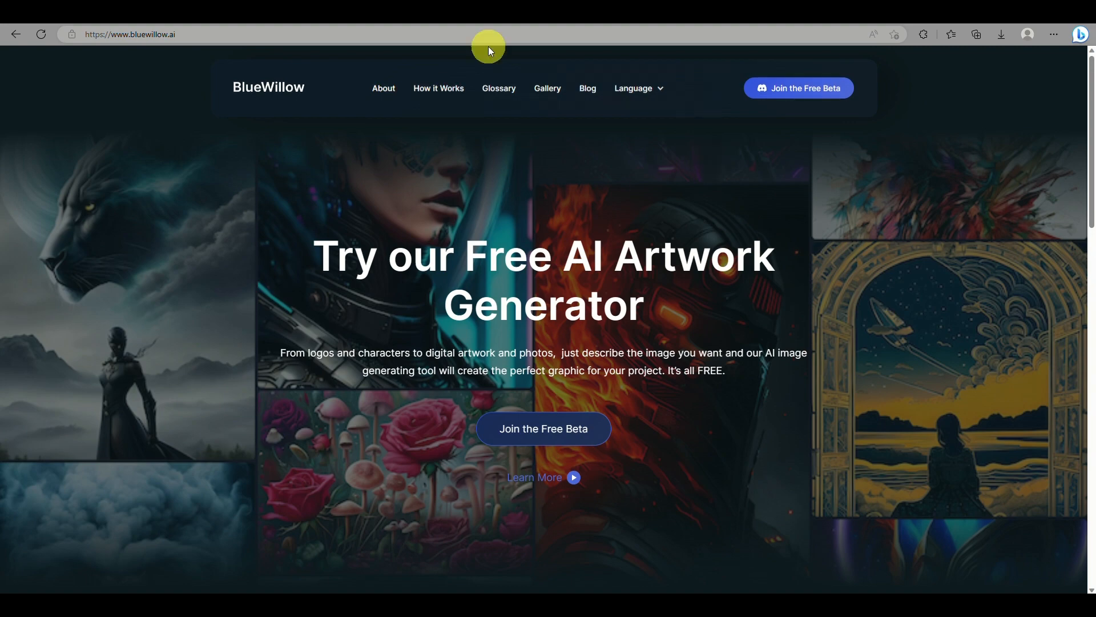
- Review the How it Works section and the rest of the BlueWillow home page
click(443, 89)
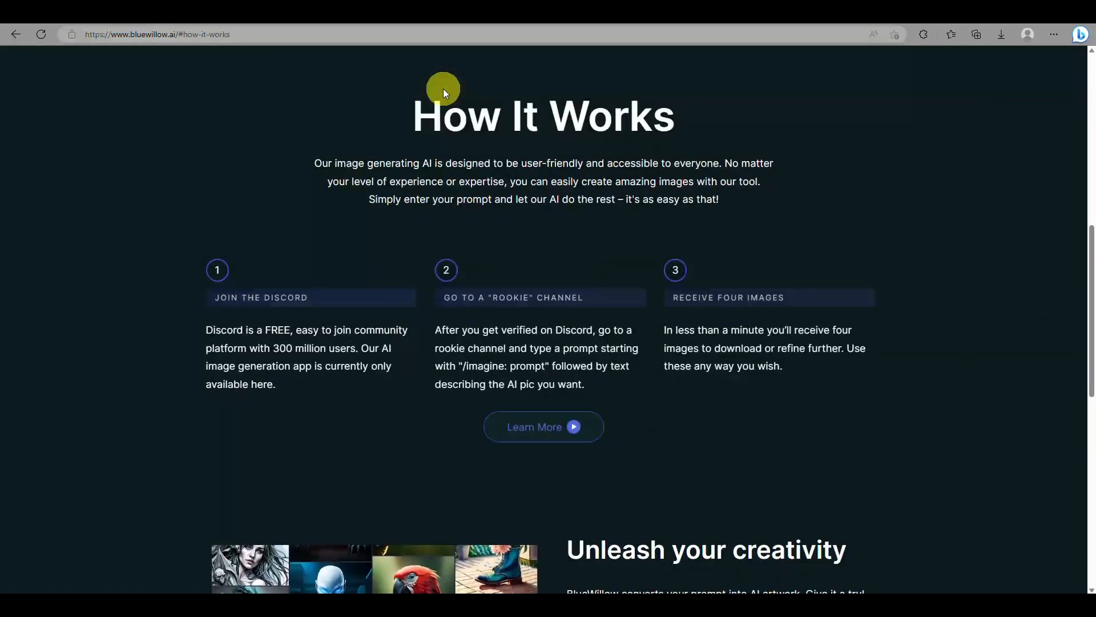
scroll(419, 296, down, 8)
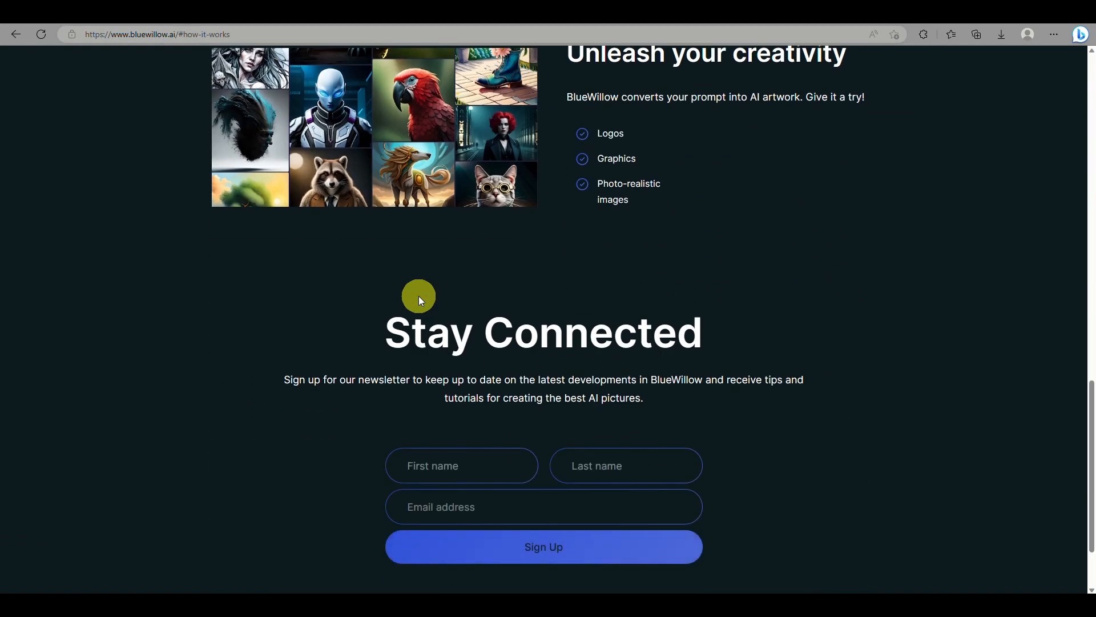
scroll(419, 296, up, 9)
scroll(419, 296, down, 9)
scroll(419, 296, down, 1)
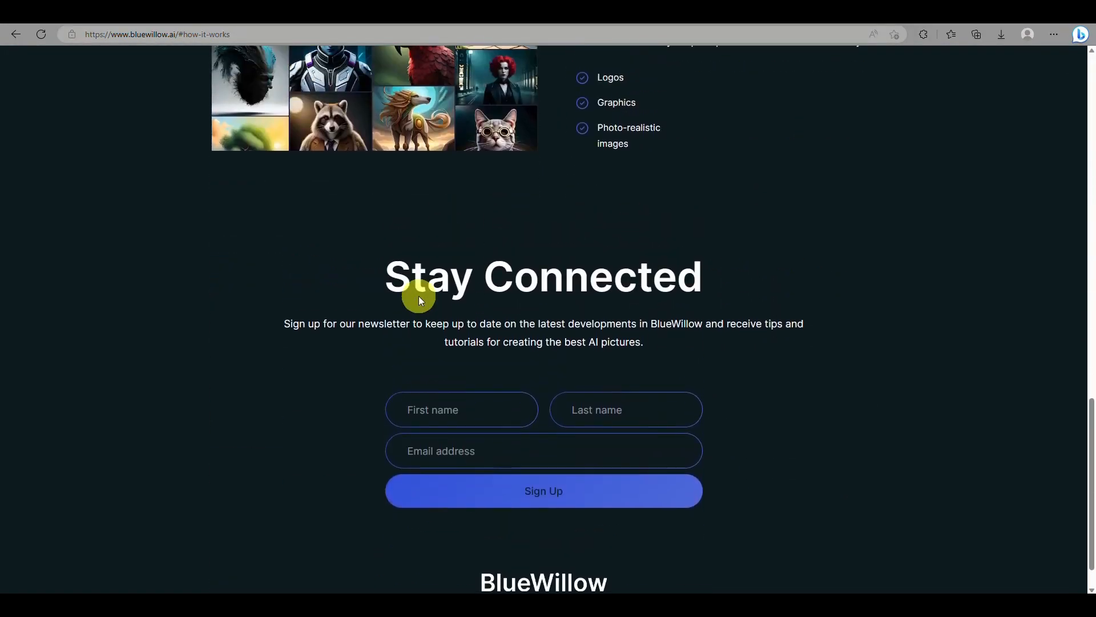
scroll(295, 467, down, 1)
scroll(294, 468, up, 20)
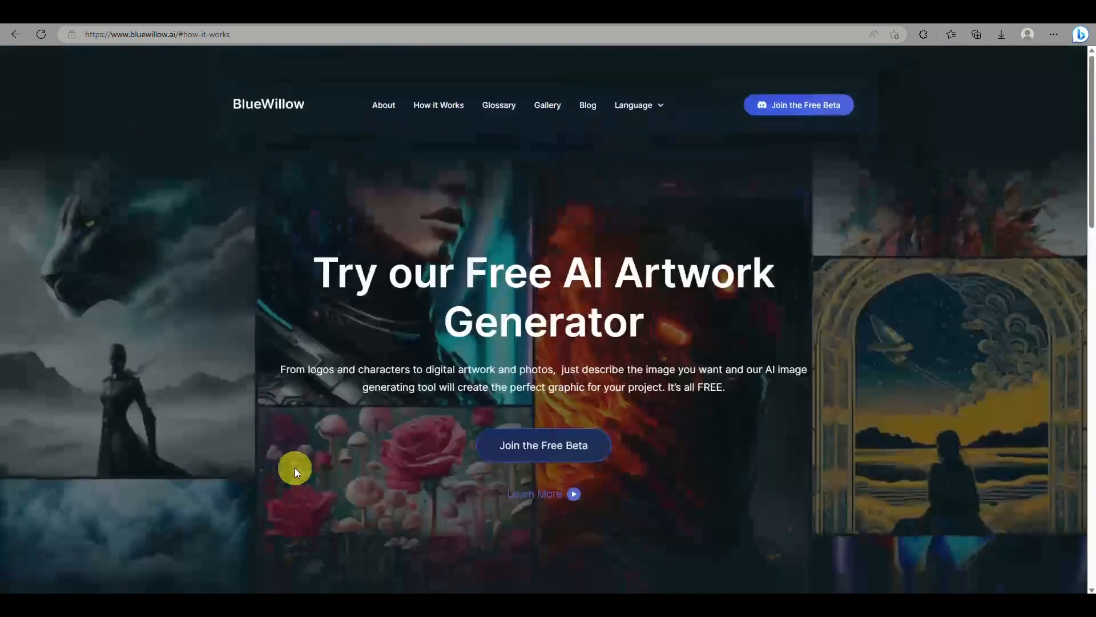
- Open the BlueWillow Discord server through the free beta invitation and read its getting-started instructions
click(807, 90)
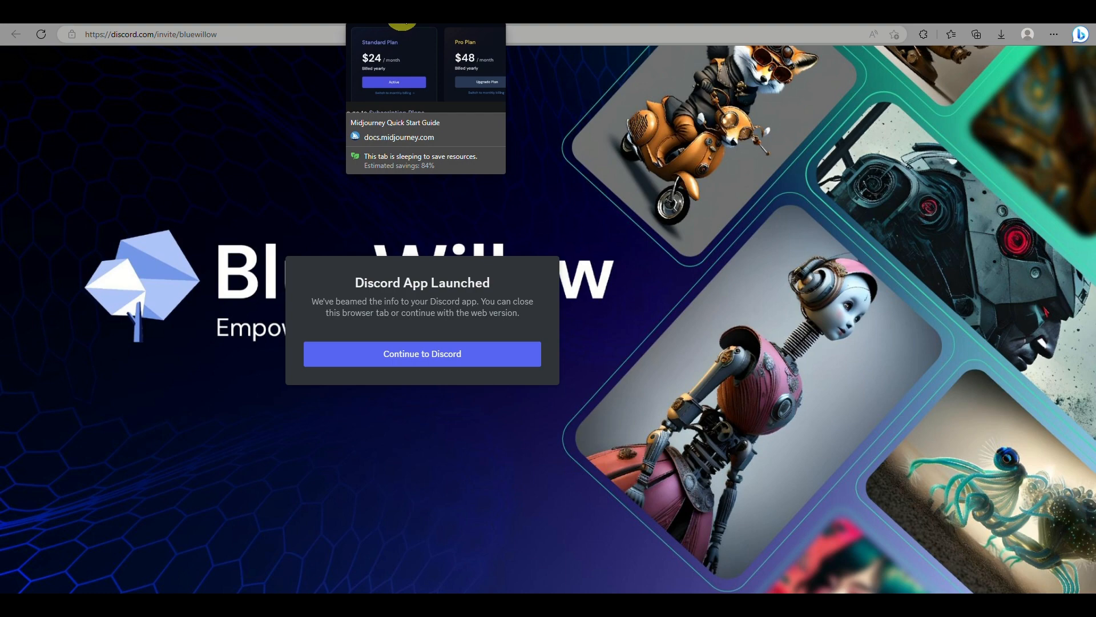
click(466, 23)
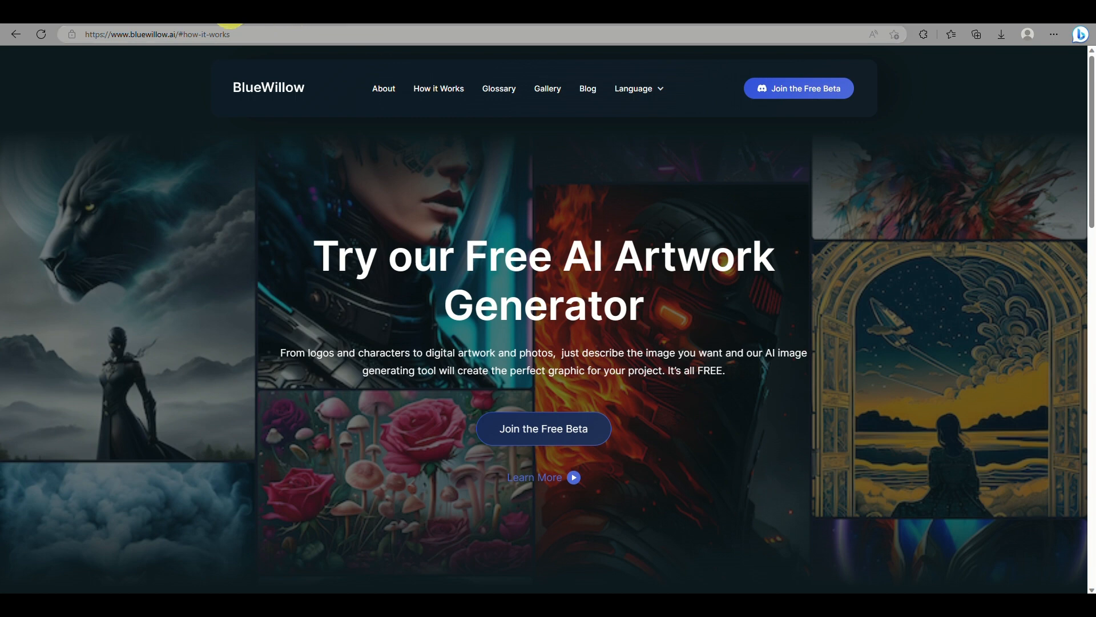
click(473, 23)
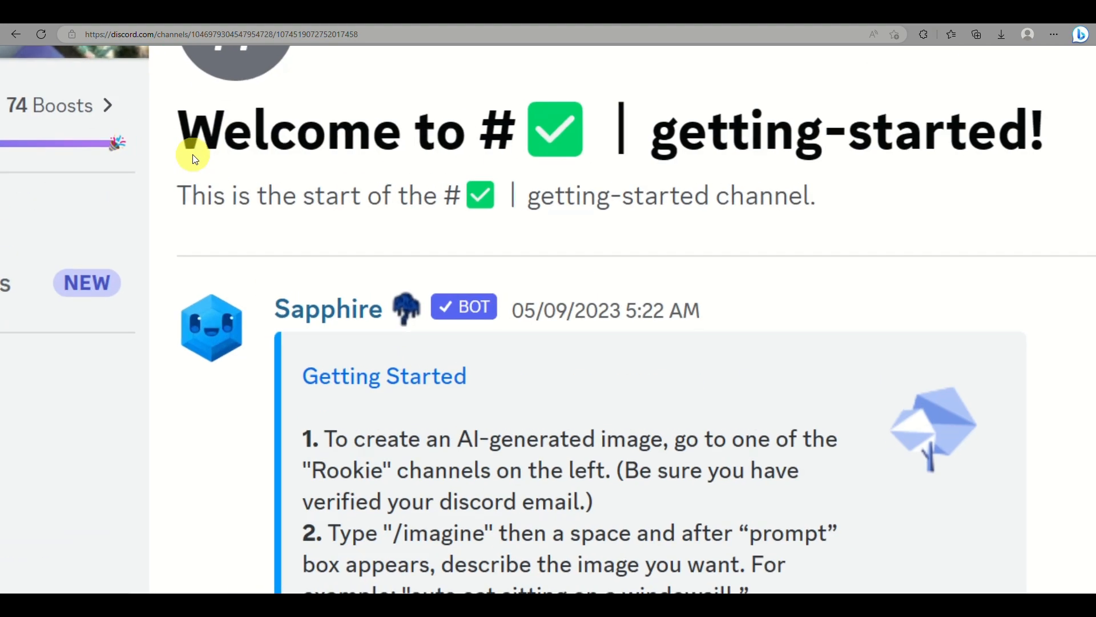
scroll(194, 154, down, 3)
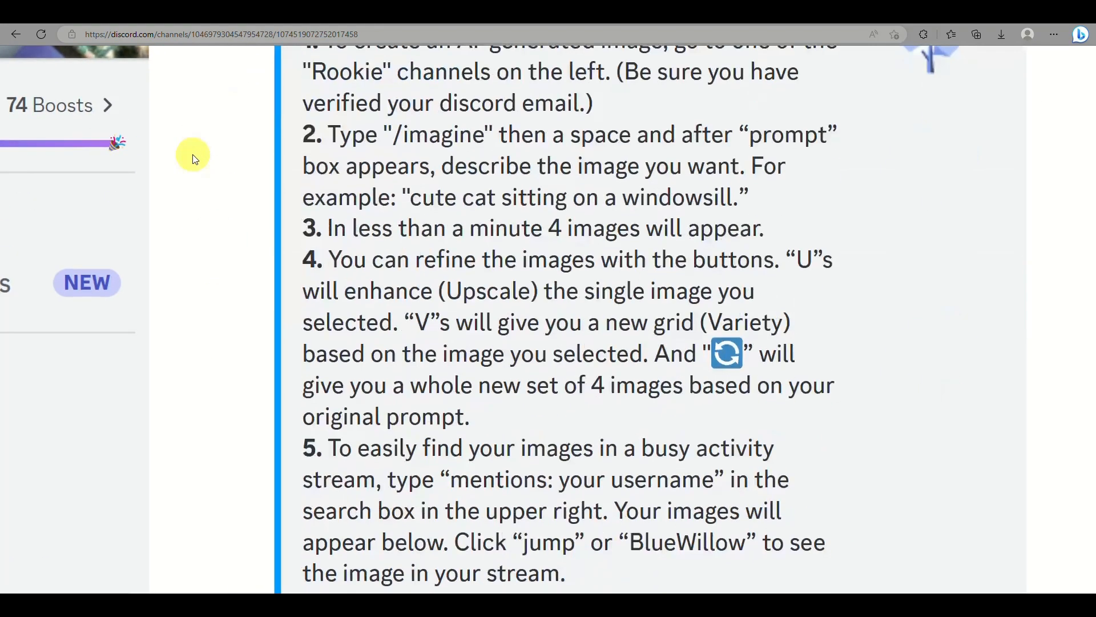
scroll(279, 417, down, 1)
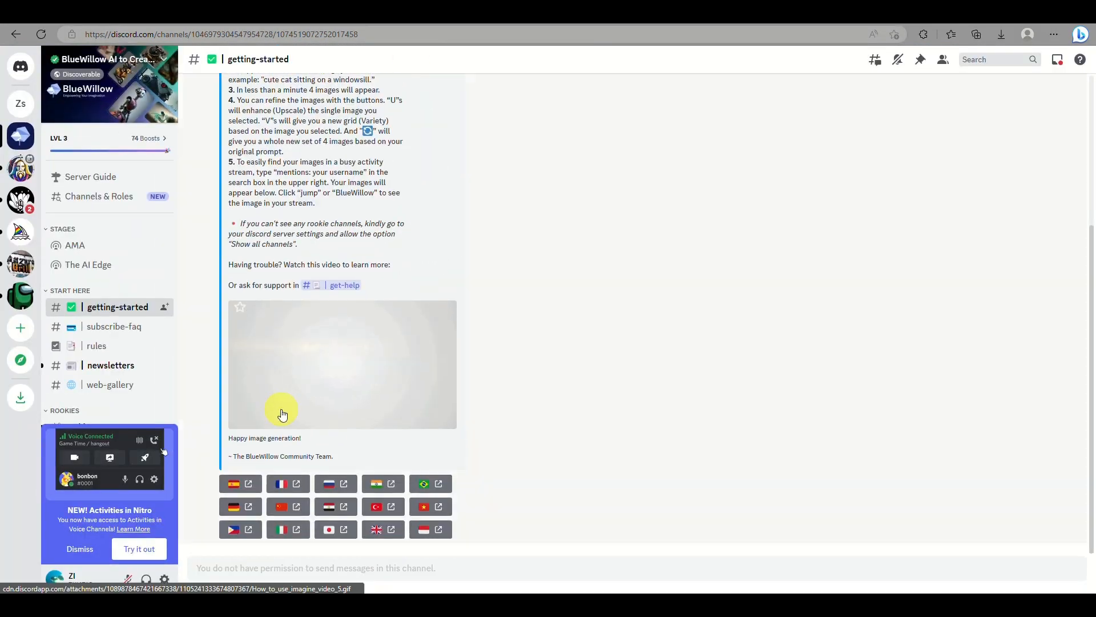
- Start adding the BlueWillow bot from the member list to Discord, choosing the personal server as its destination
click(943, 60)
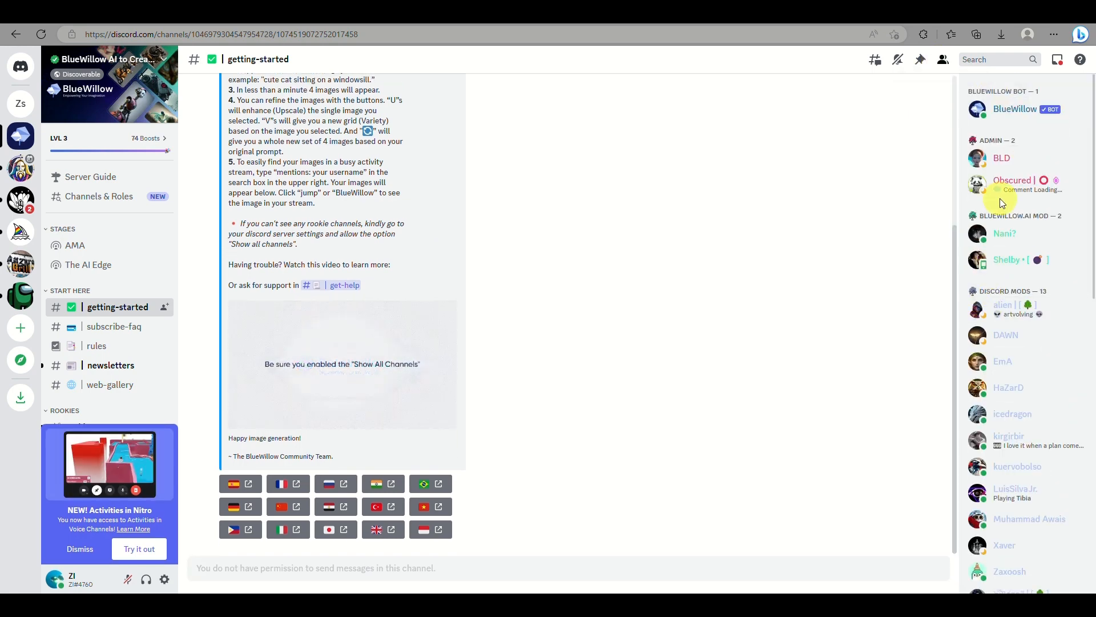
click(1045, 106)
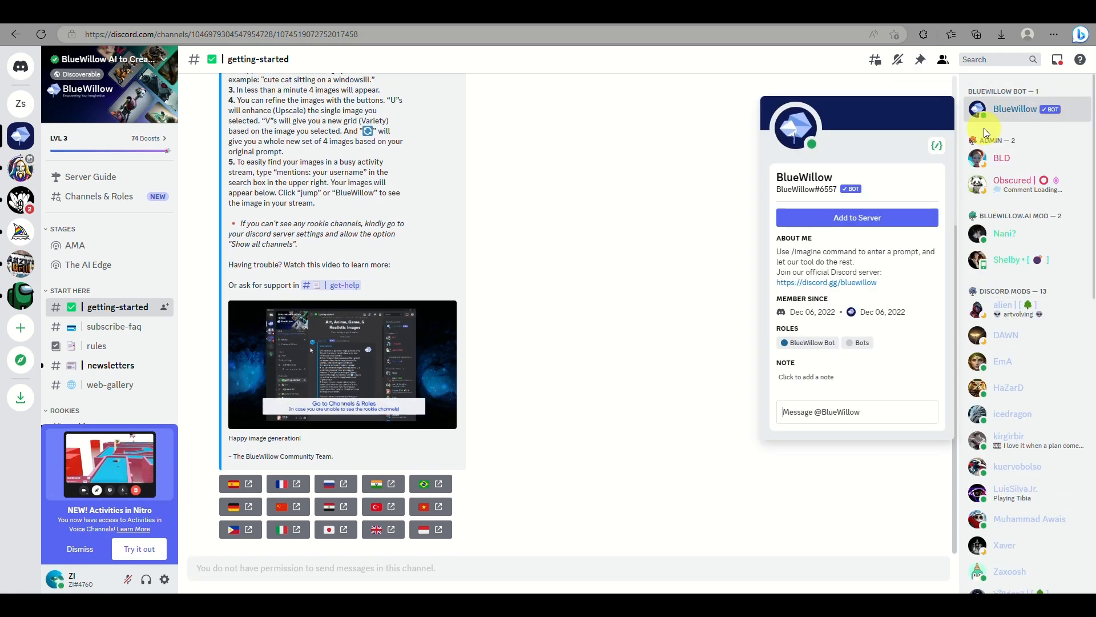
click(883, 219)
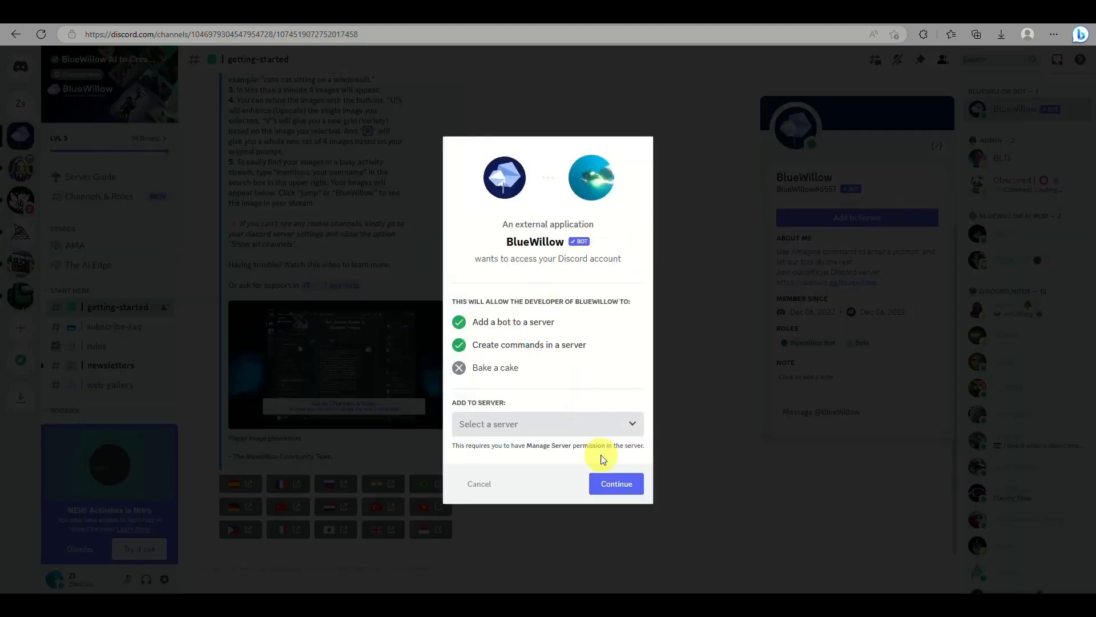
click(608, 485)
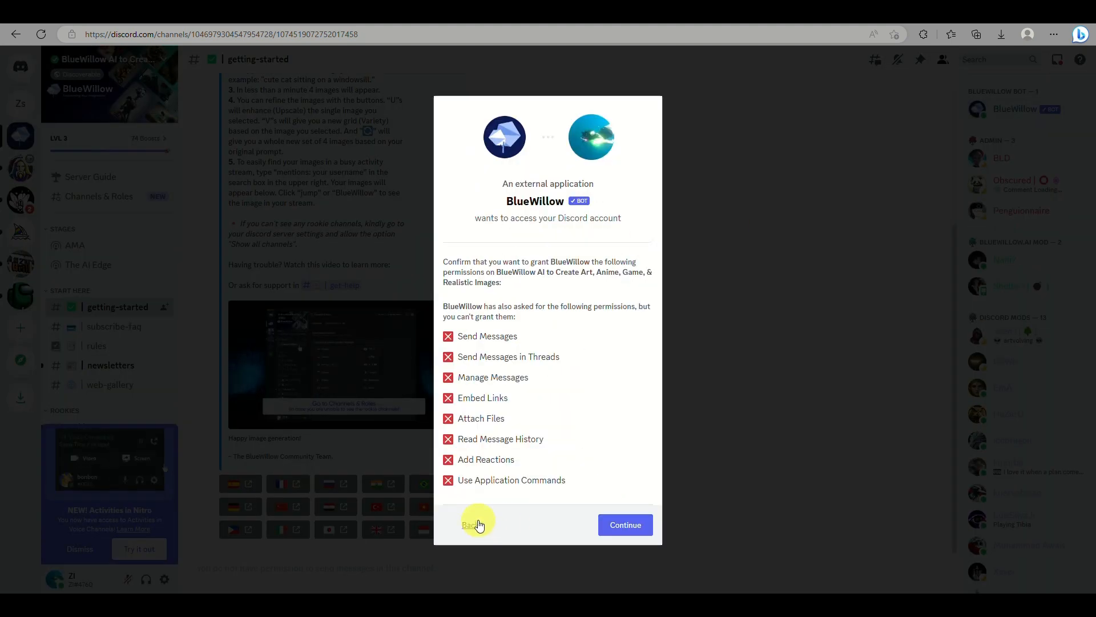
click(479, 519)
click(533, 423)
click(527, 447)
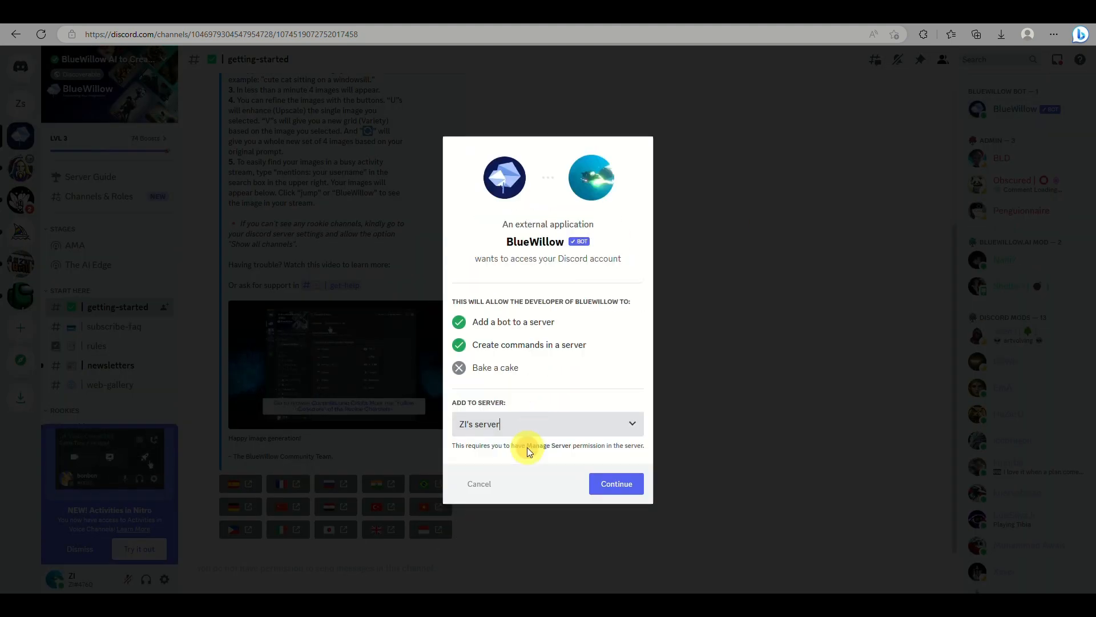
- Authorize the BlueWillow bot with all requested permissions, pass the human check and go to the personal server
click(613, 485)
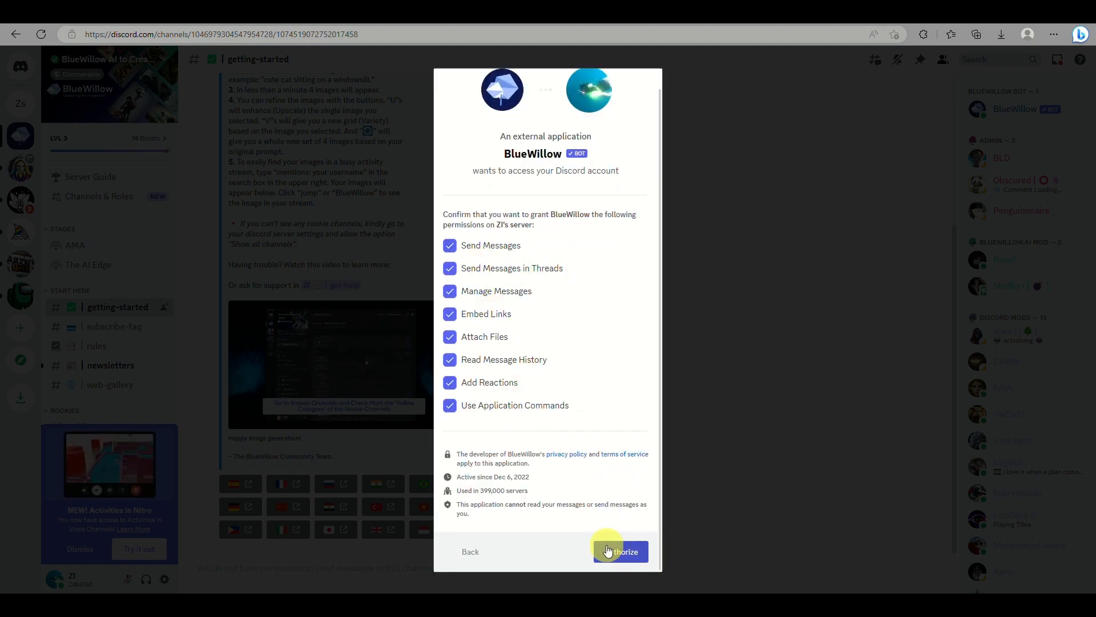
click(618, 552)
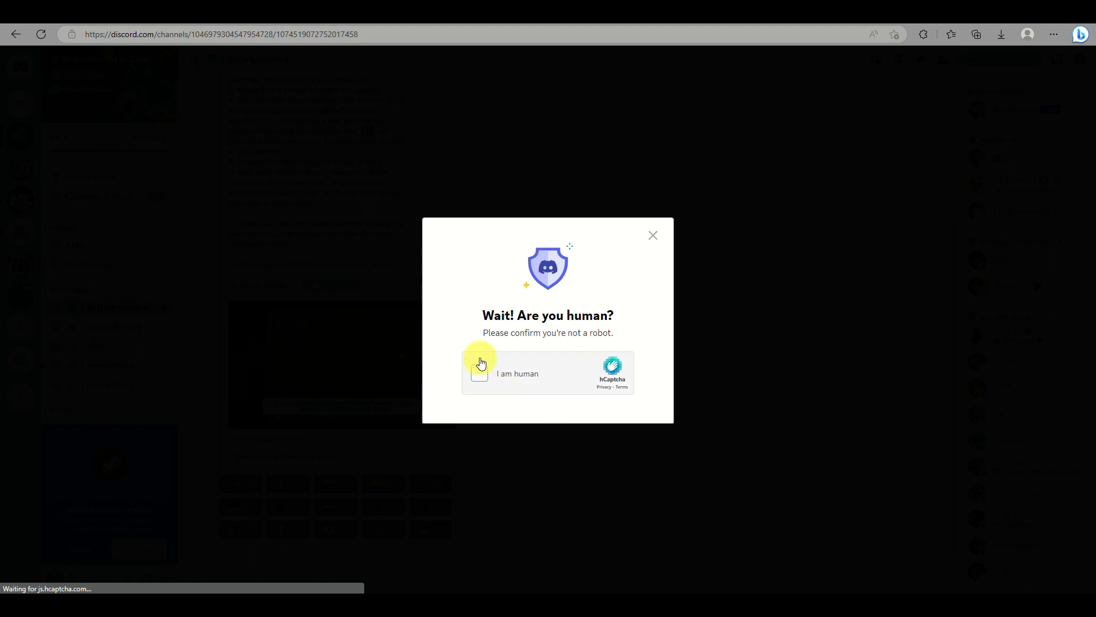
click(481, 366)
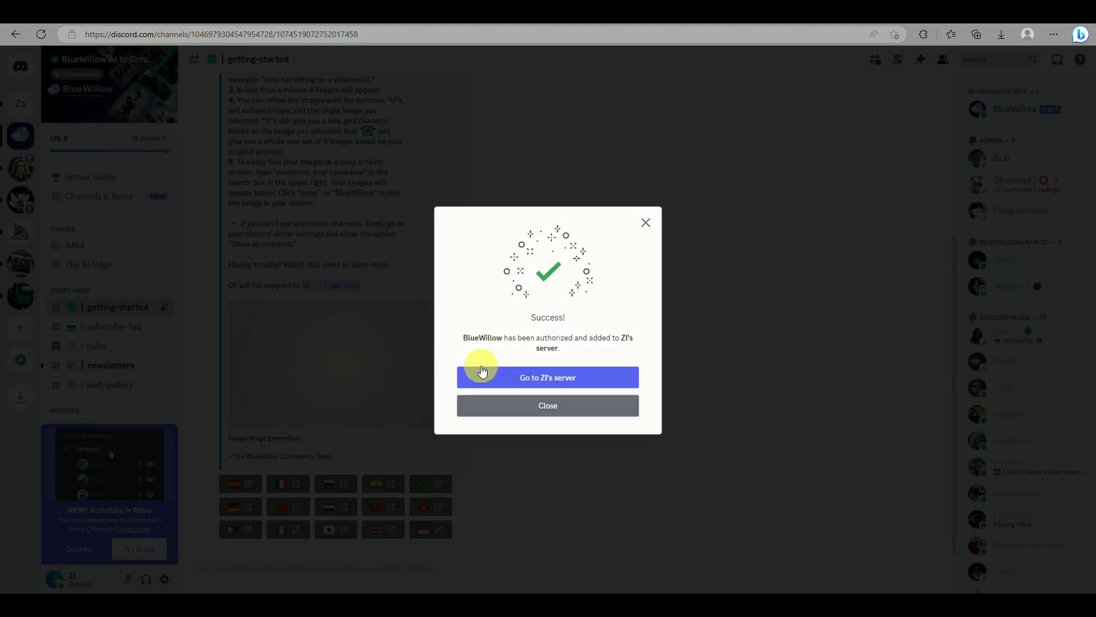
click(557, 381)
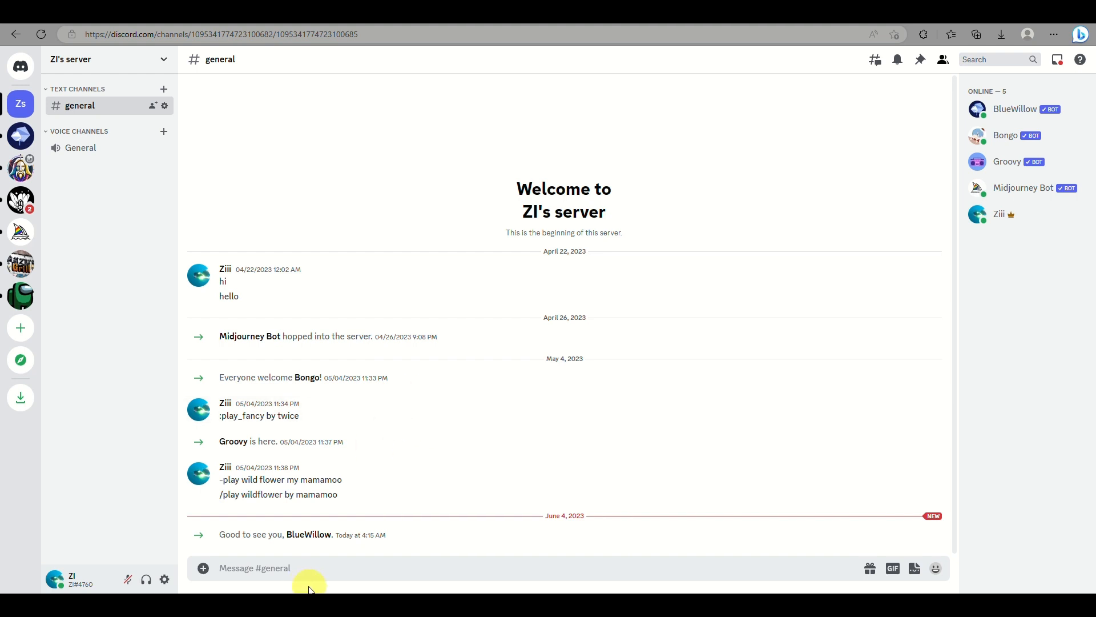
- Generate images with BlueWillow's /imagine command using the prompt "beautiful man with blue eyes in his 20s, studio lighting."
text(/)
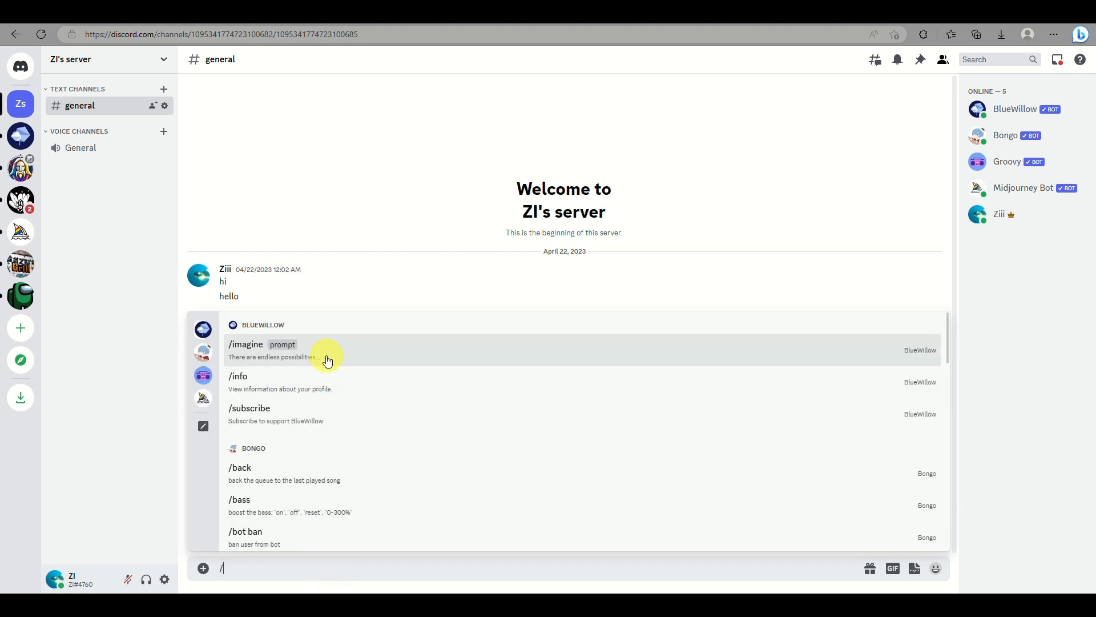
click(327, 359)
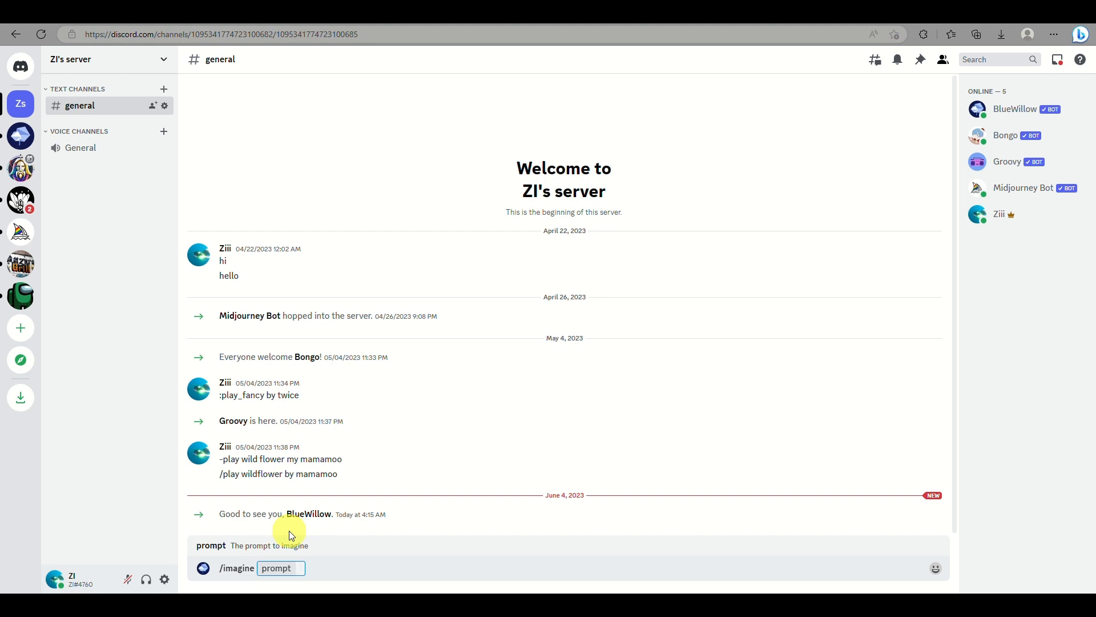
text(beautiful man with )
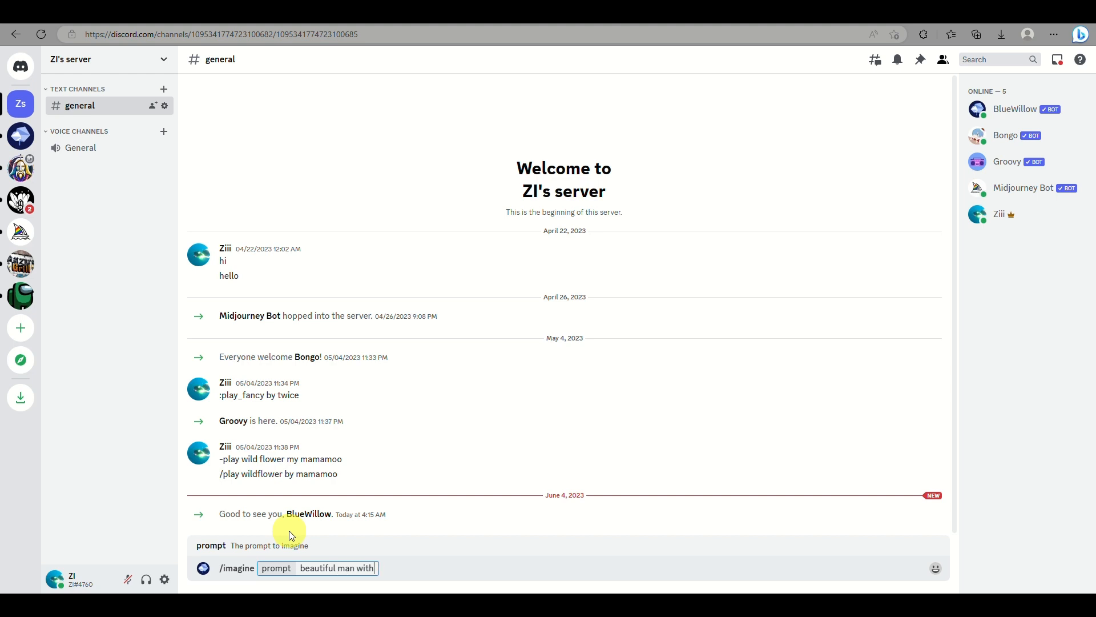
text(blue eyes in his 20s)
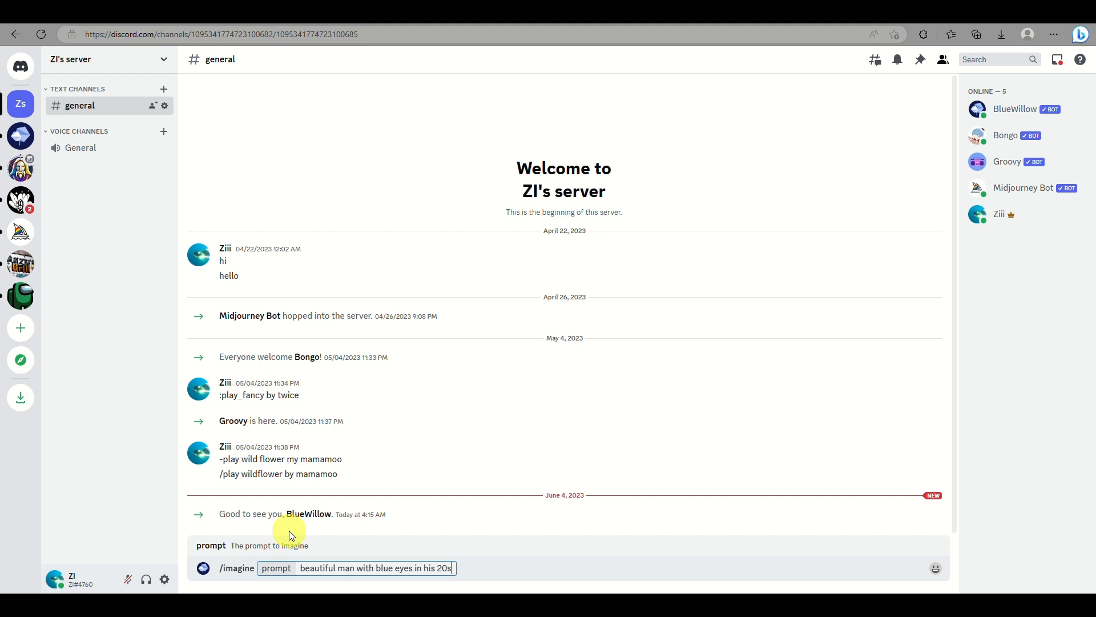
text(, studio lighting)
text(.)
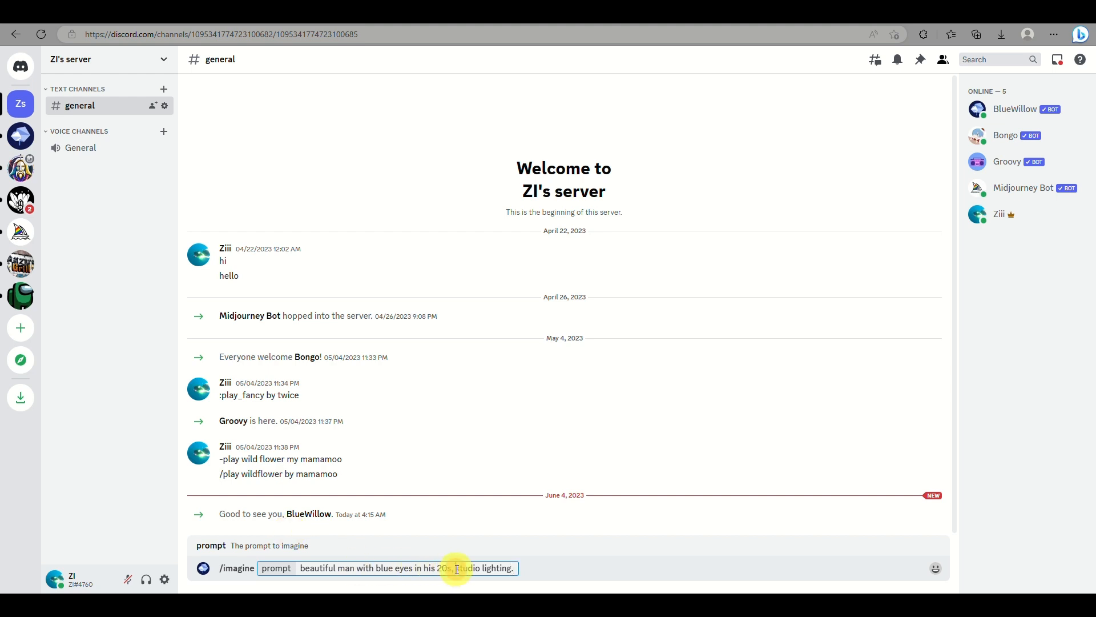
key(Return)
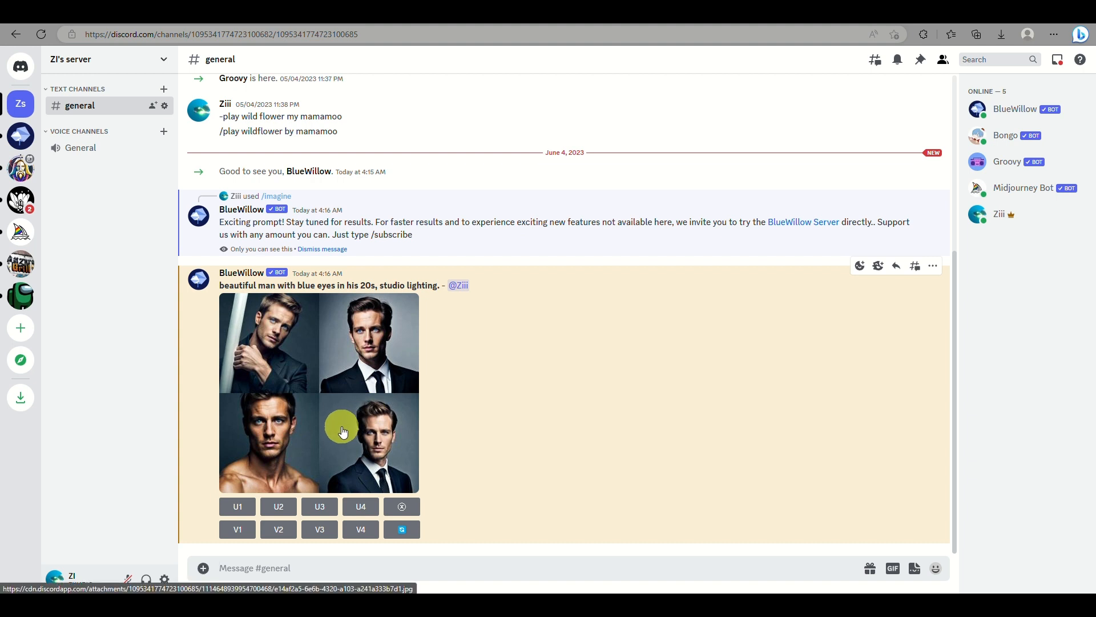
- Upscale the third generated portrait and open the upscaled image at full size in the browser
click(320, 508)
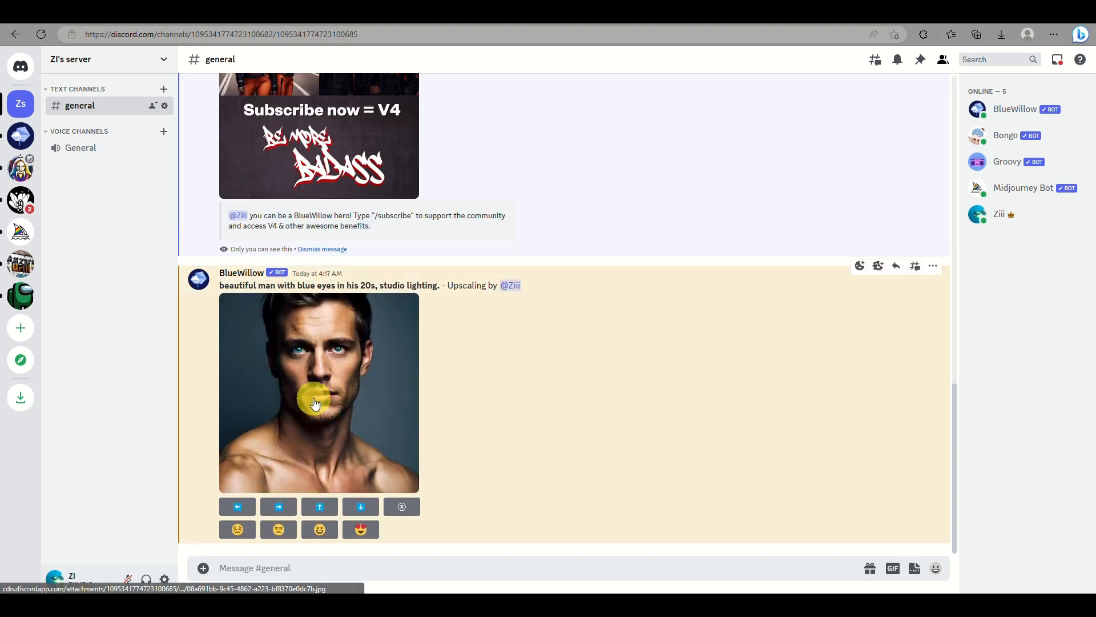
click(315, 403)
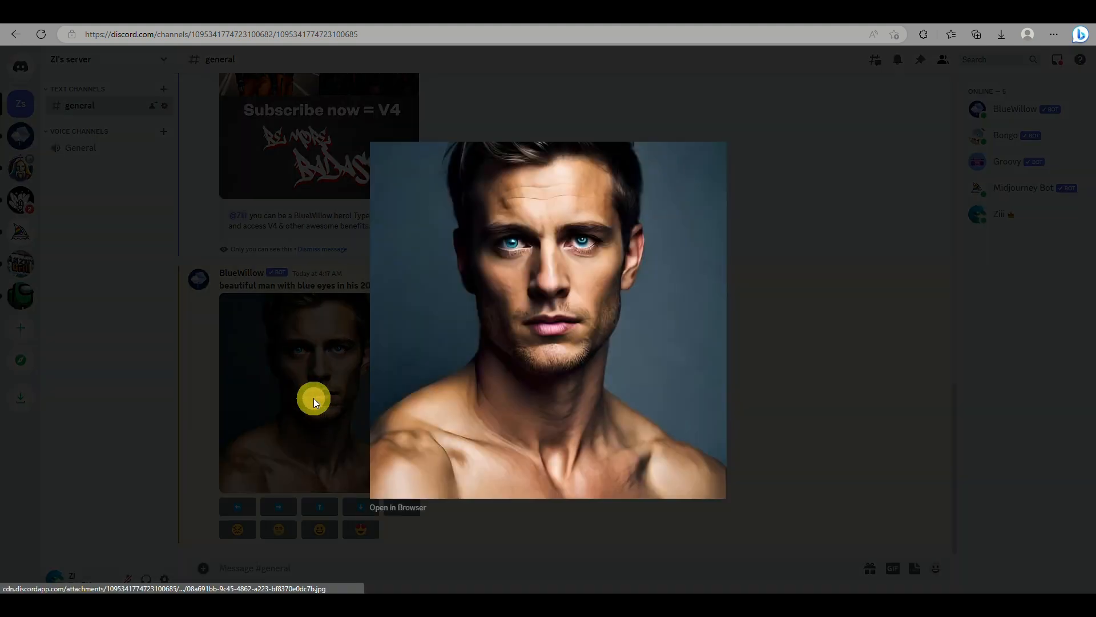
click(410, 507)
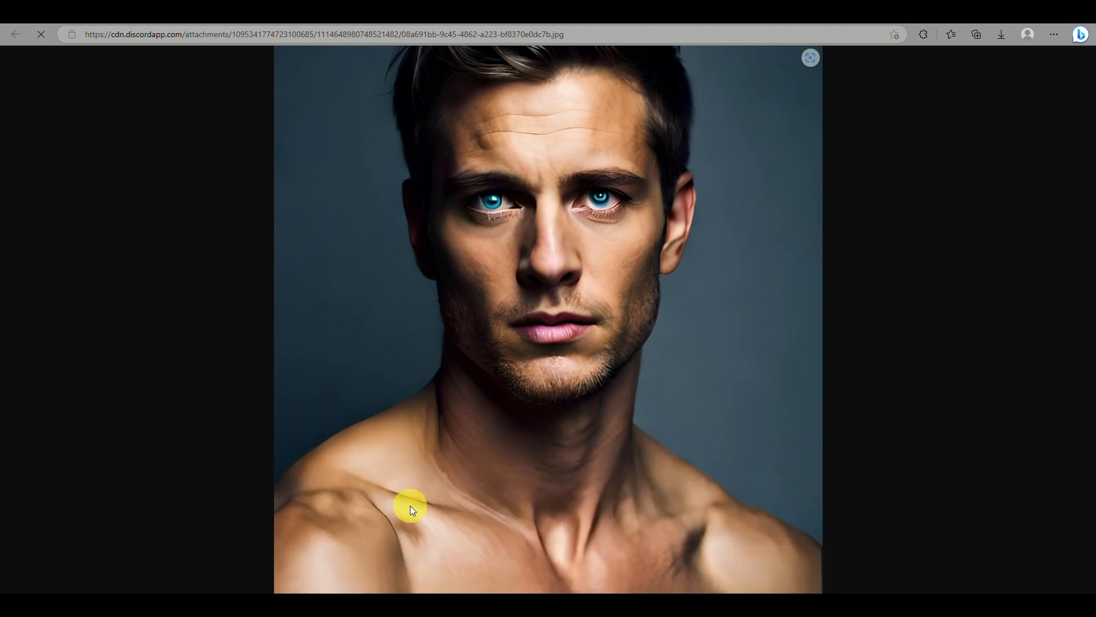
- Copy the upscaled portrait, close its browser page and post the image in the general channel
right_click(350, 483)
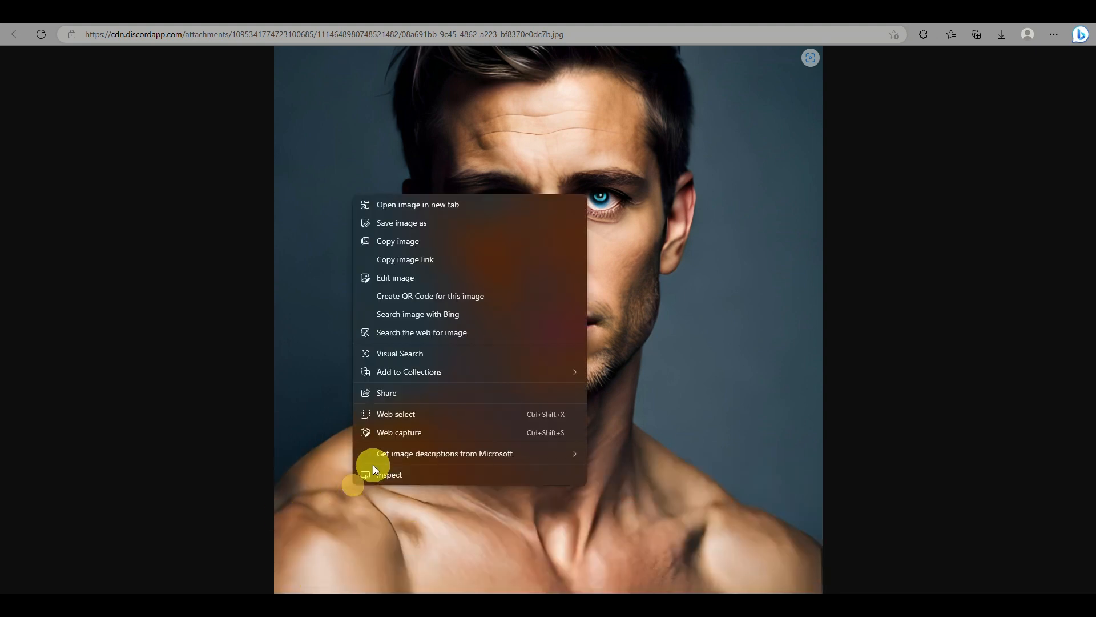
click(422, 240)
key(ctrl+w)
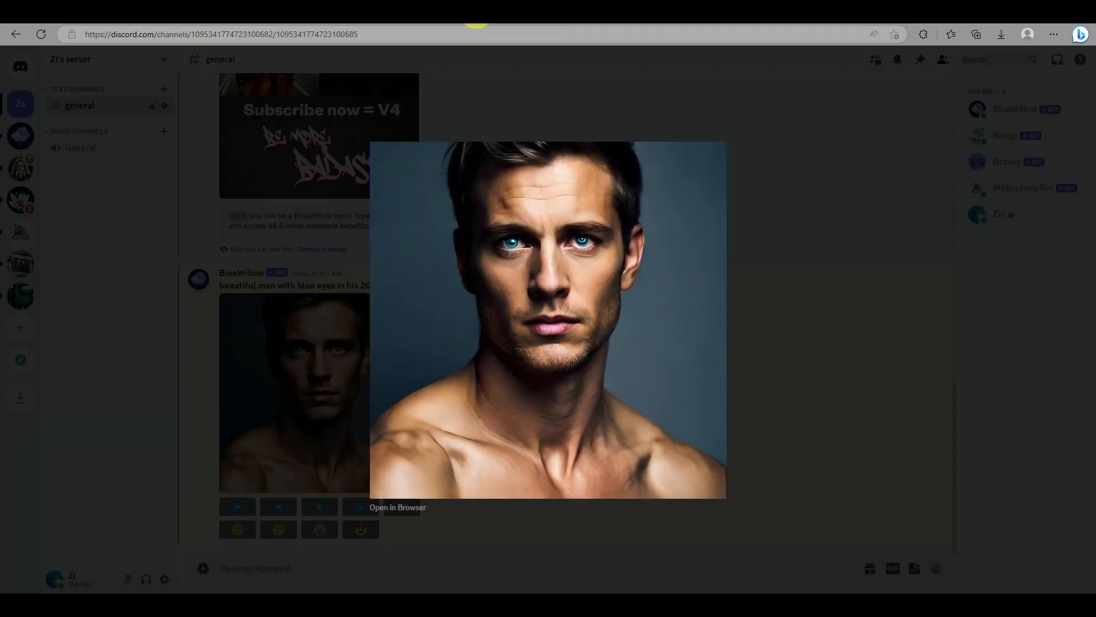
click(529, 77)
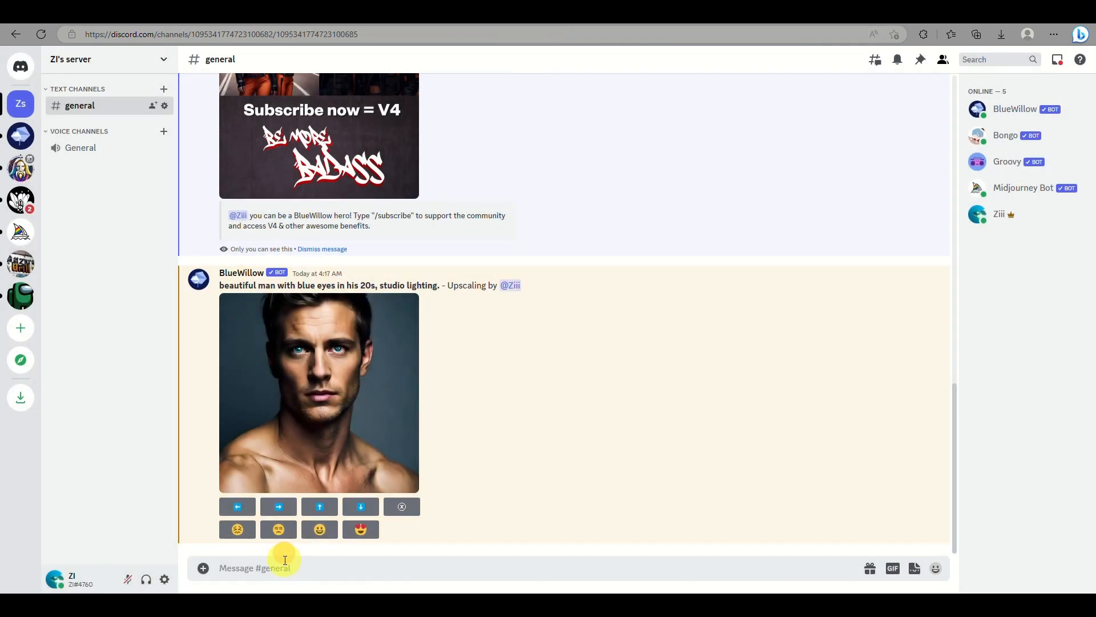
key(ctrl+v)
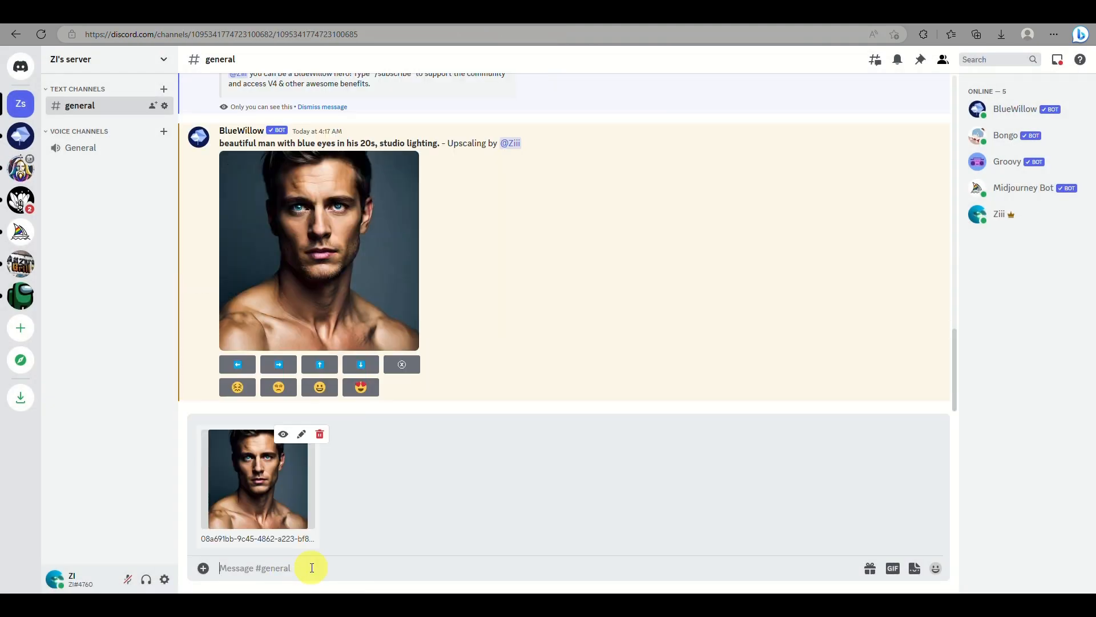
key(Return)
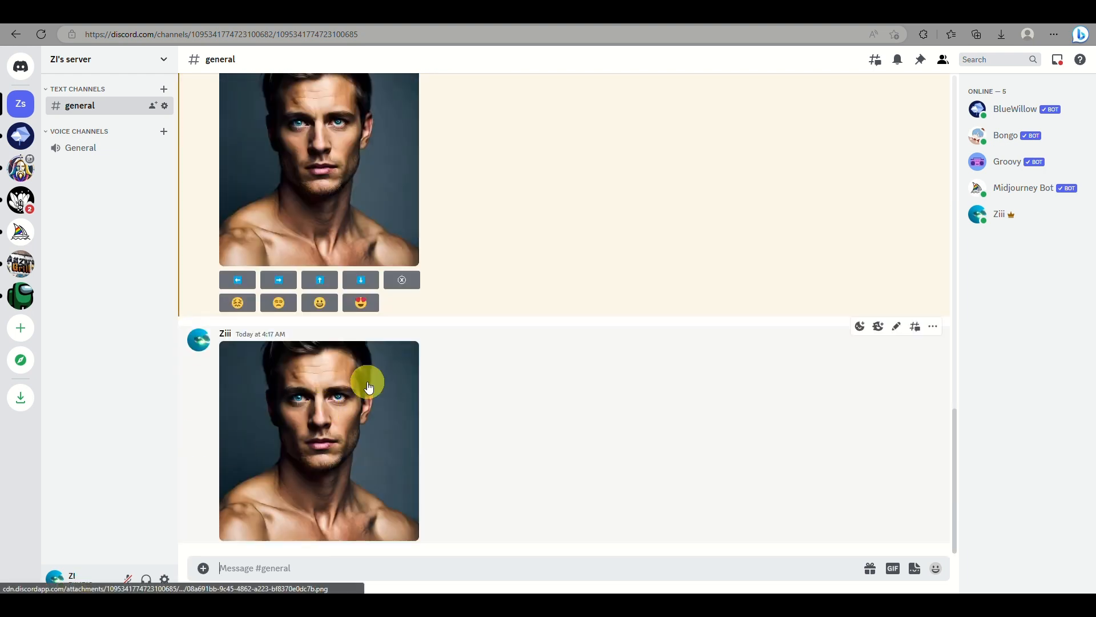
- Copy the posted portrait's message link and try to generate images with BlueWillow's /imagine from that link plus "e.g in animated style."
right_click(346, 450)
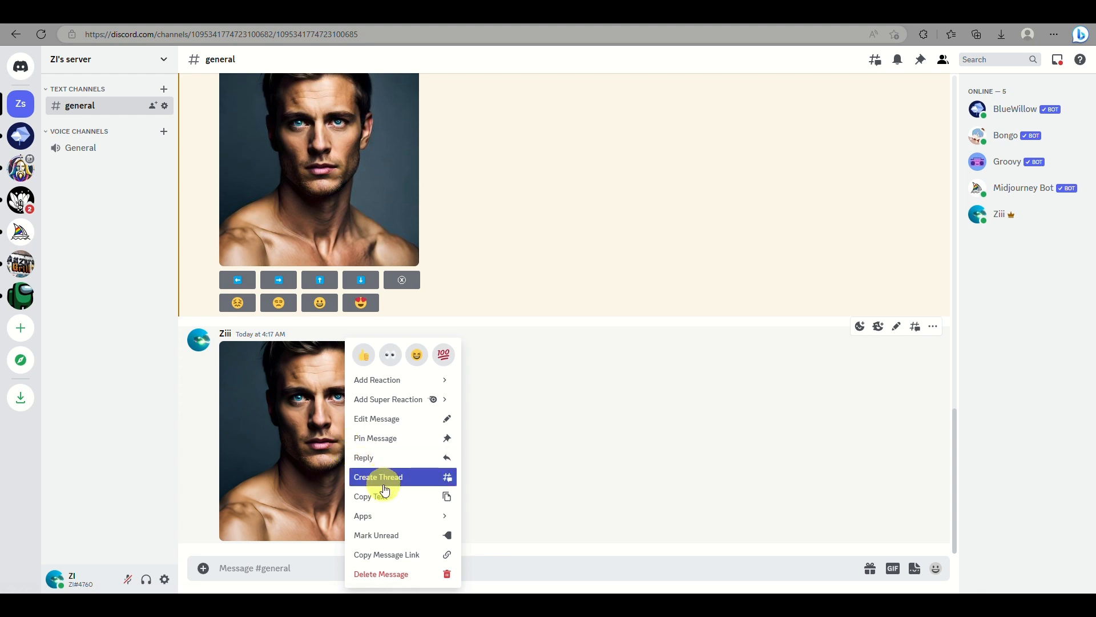
click(391, 562)
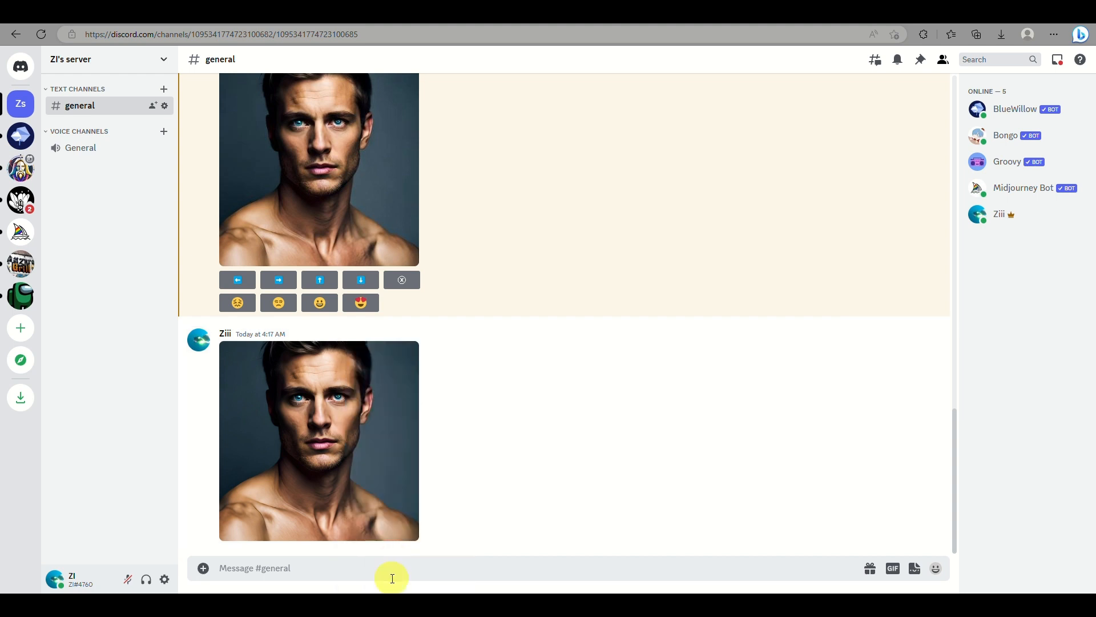
text(/image)
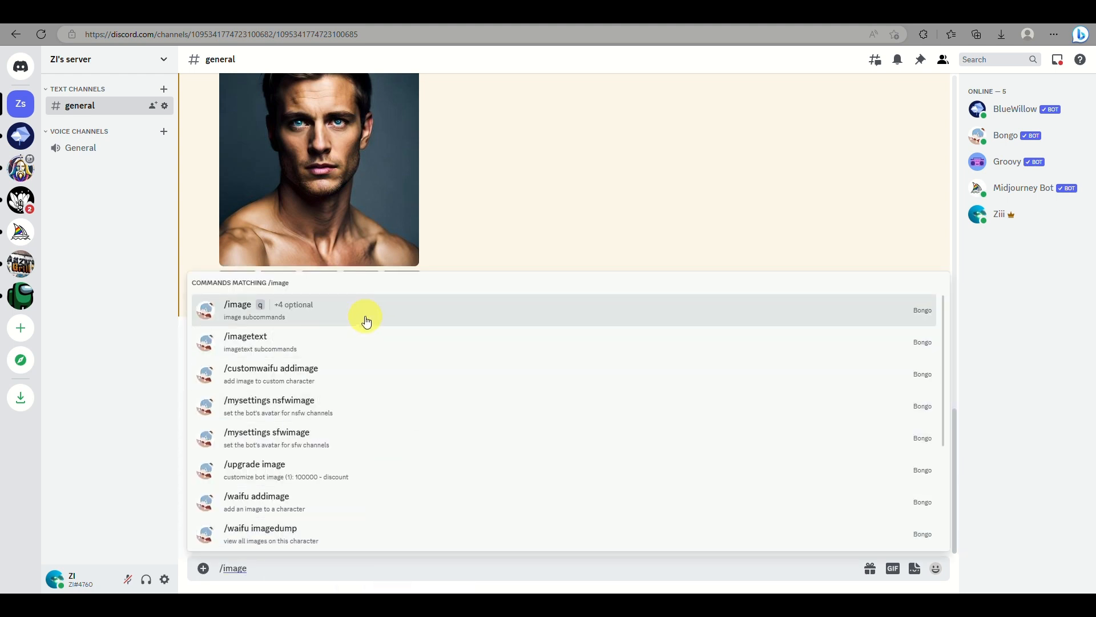
key(BackSpace)
click(365, 317)
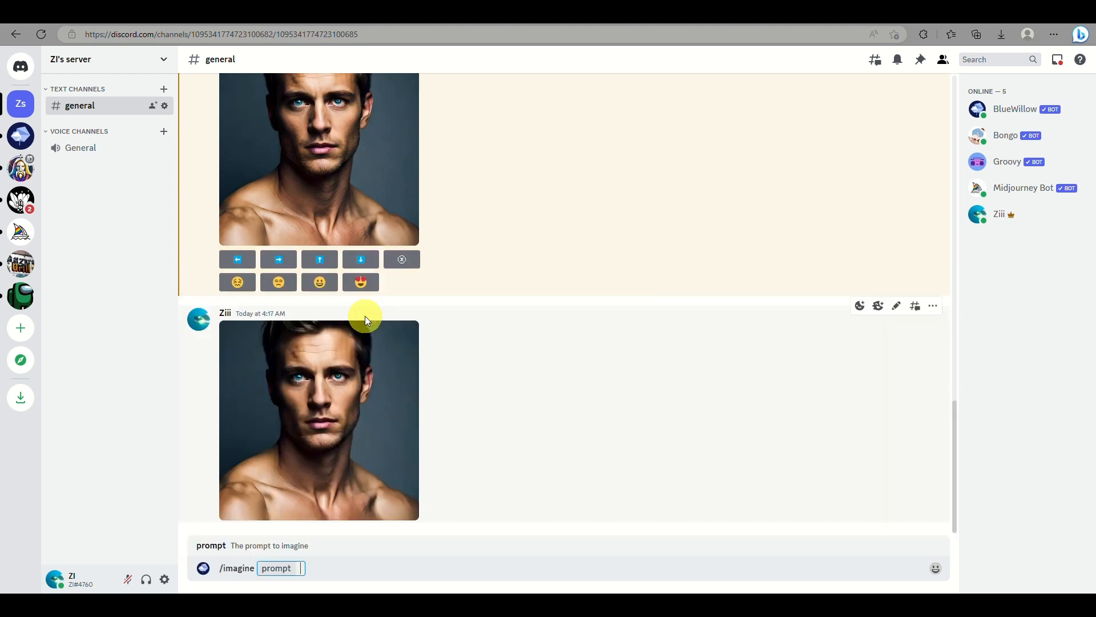
key(ctrl+v)
text(e.)
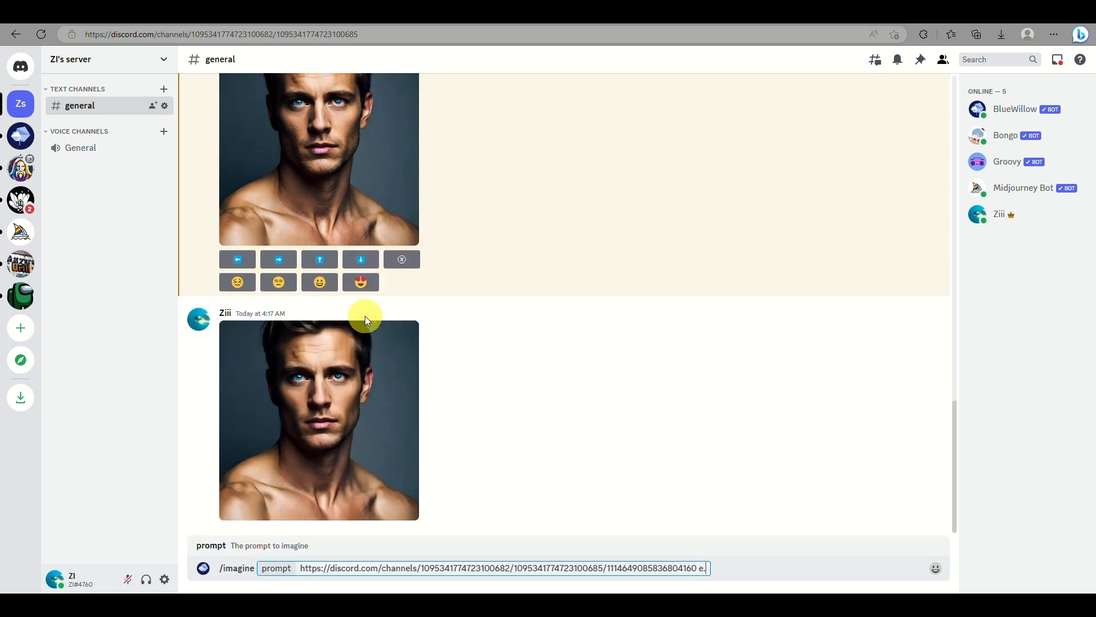
text(g in)
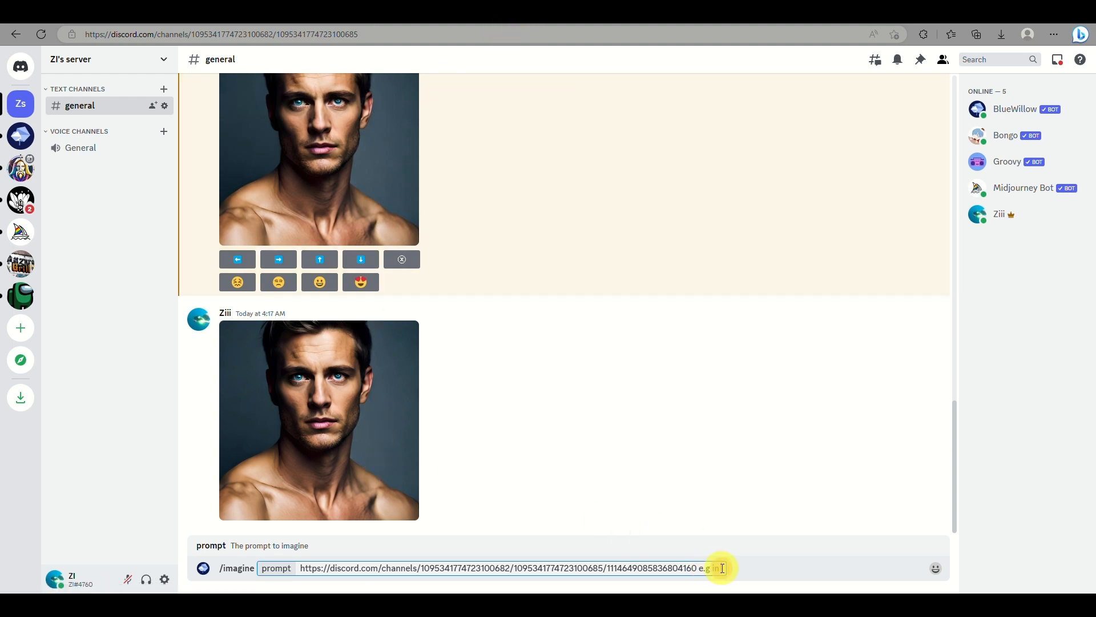
text(animated style.)
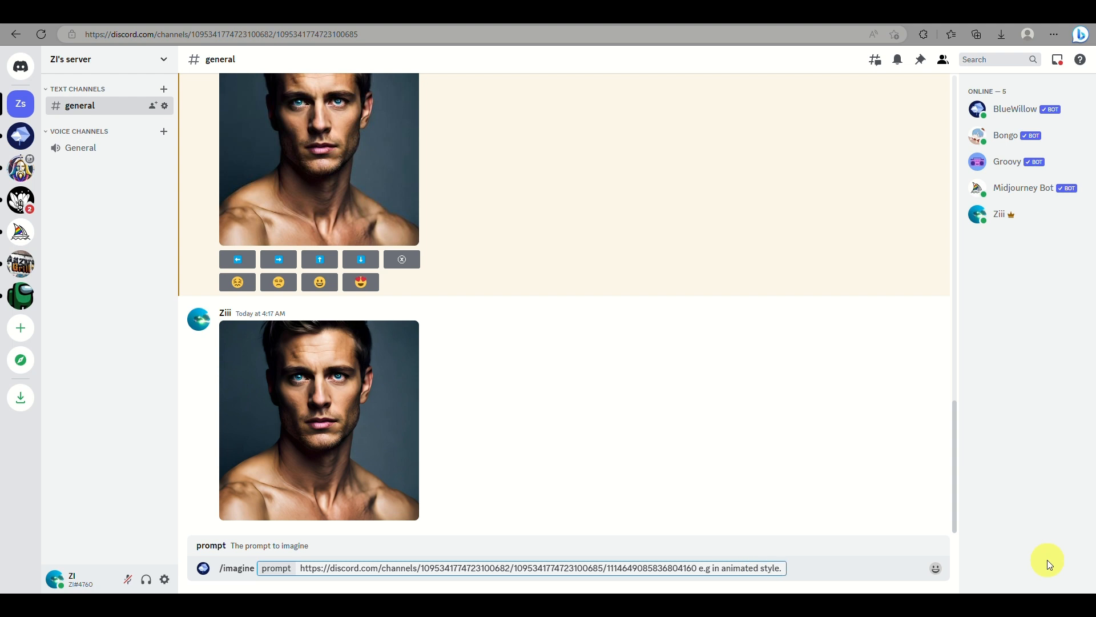
key(Return)
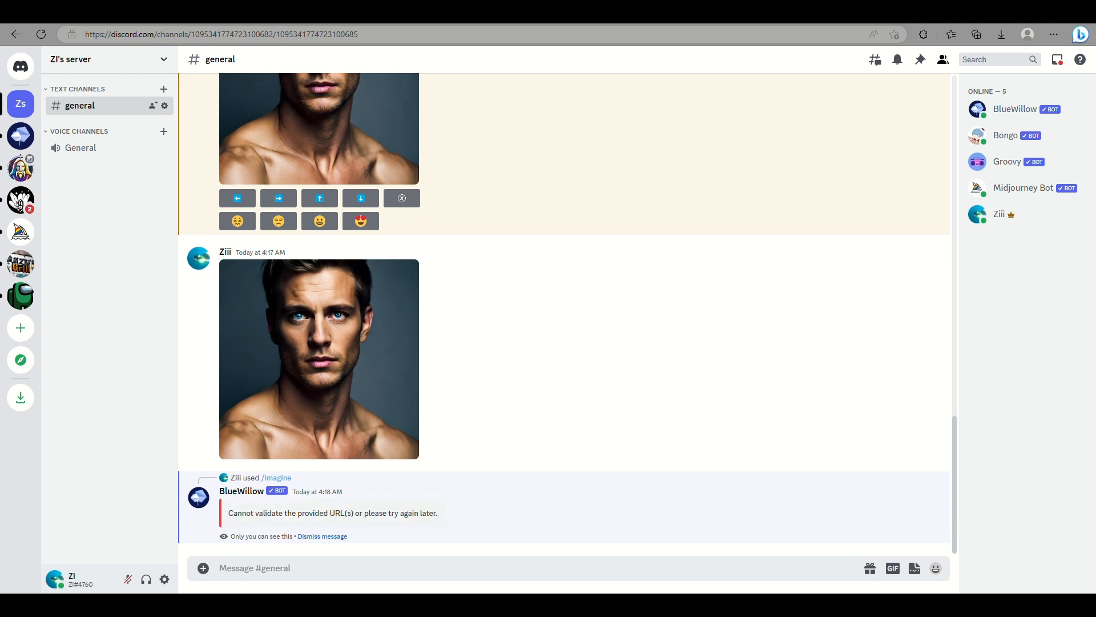
- Start a new BlueWillow /imagine command and select the upscaled portrait's prompt text "beautiful man with blue eyes in his 20s, studio lighting."
click(303, 571)
text(/)
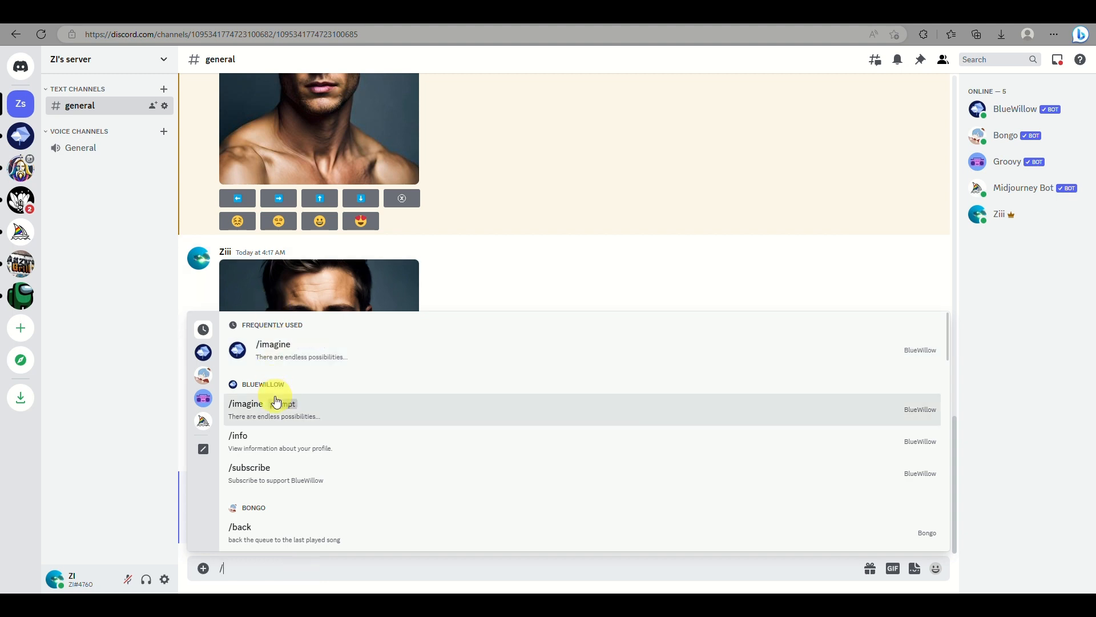
click(312, 422)
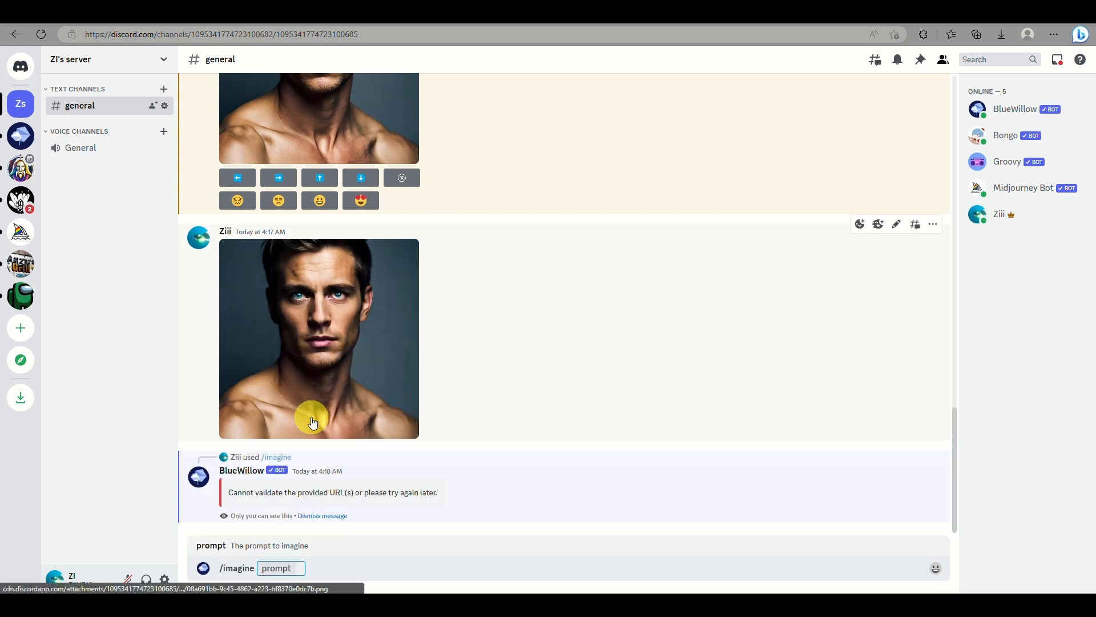
scroll(312, 421, up, 5)
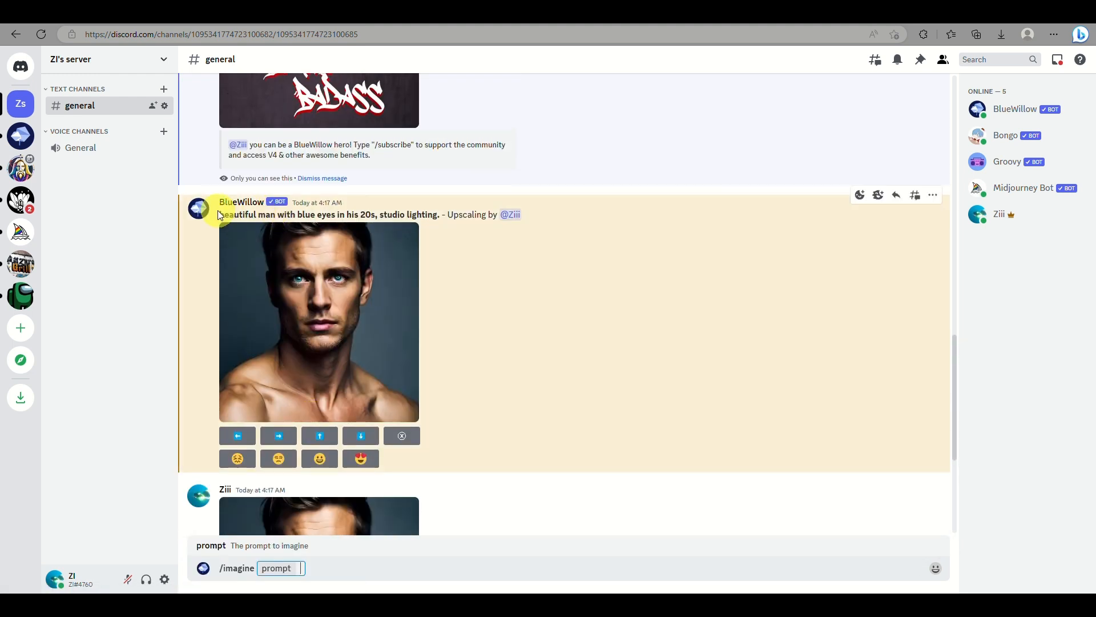
drag(218, 211, 442, 217)
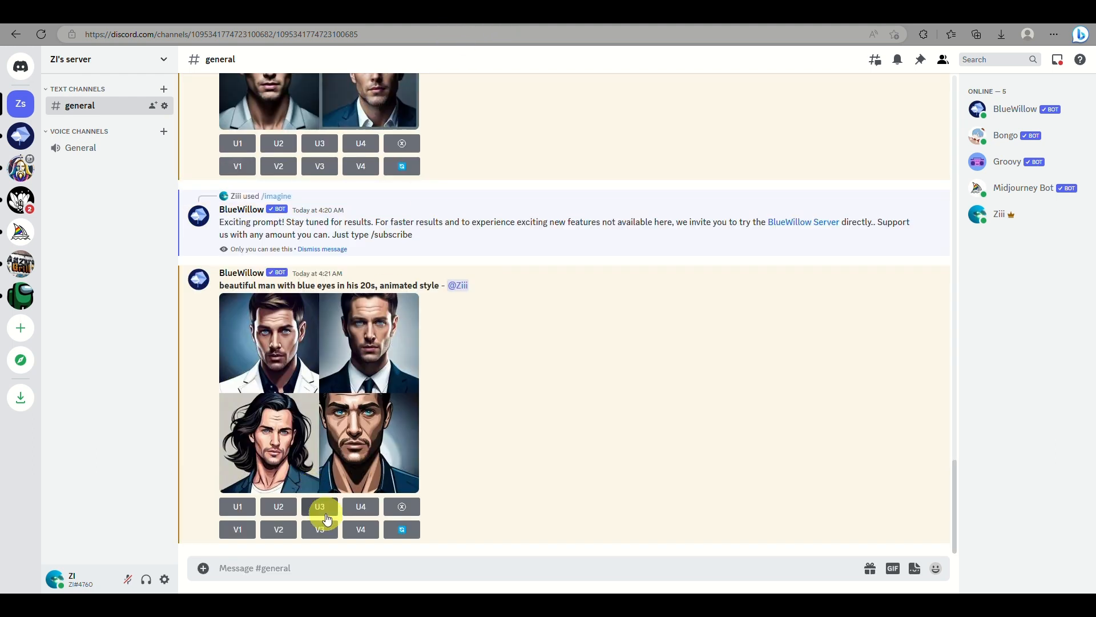
- Start another BlueWillow /imagine command and fill its prompt with "beautiful man with blue eyes in his 20s, studio lighting"
click(399, 562)
text(/)
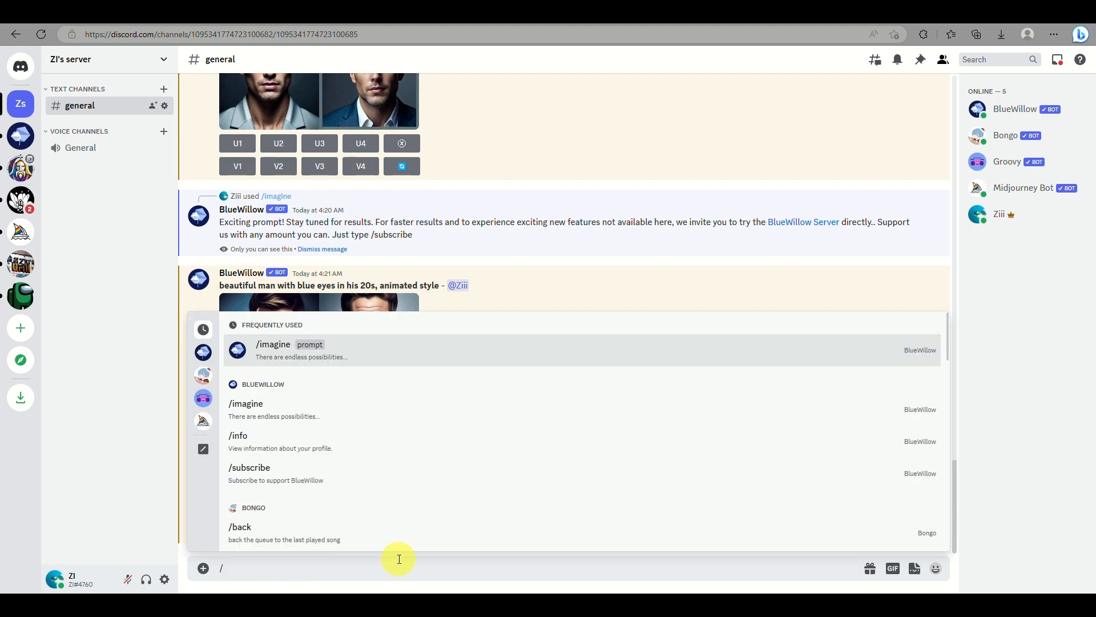
click(440, 358)
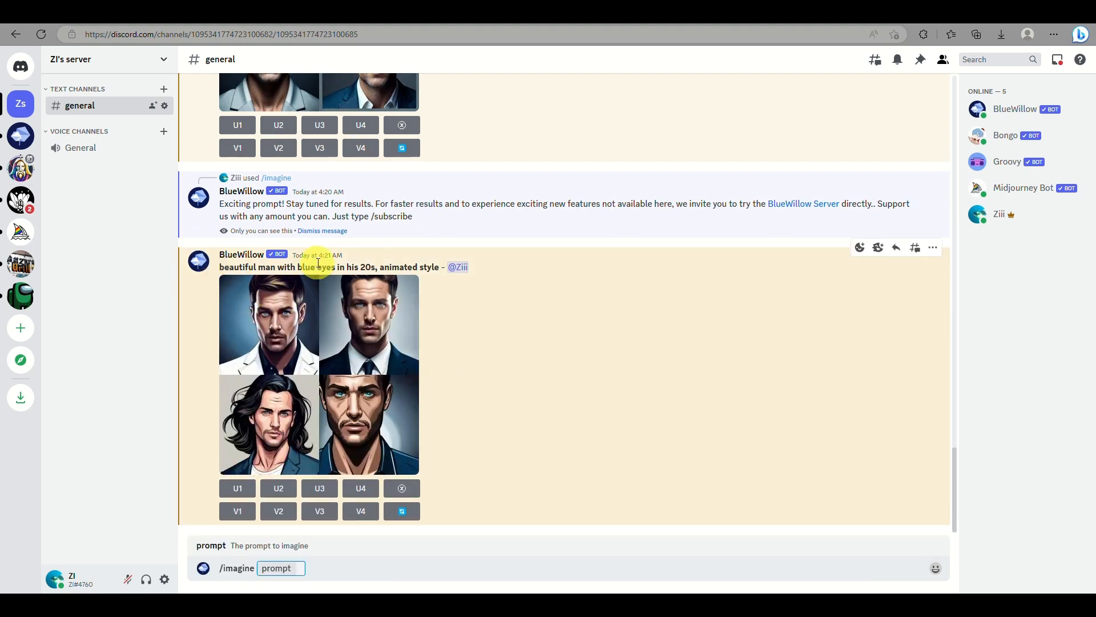
scroll(315, 261, up, 10)
scroll(318, 266, up, 5)
scroll(482, 120, down, 10)
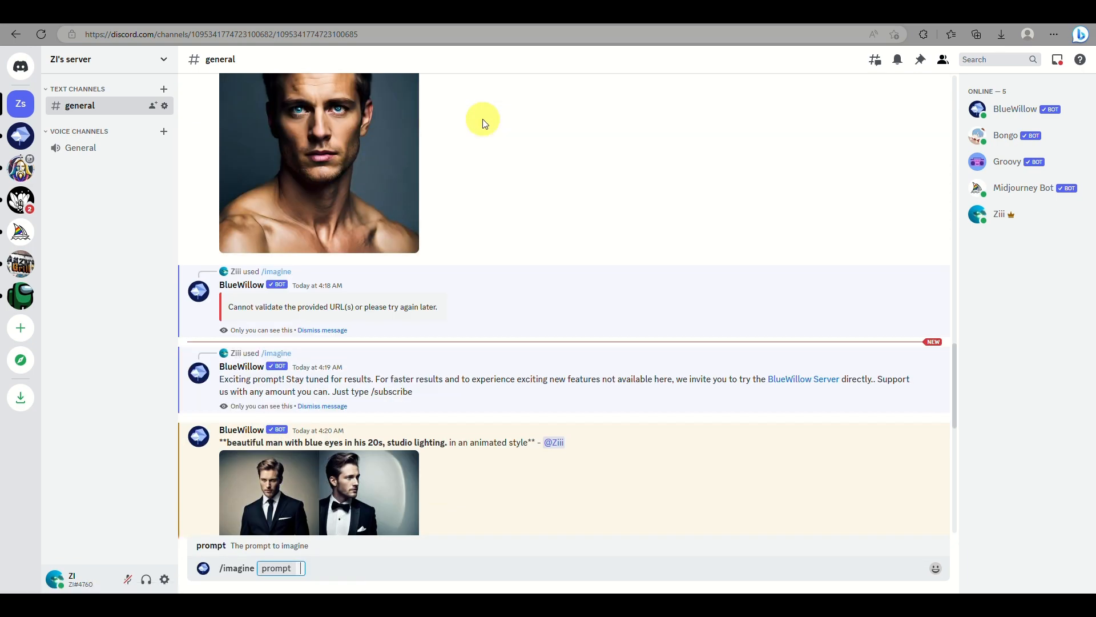
key(ctrl+v)
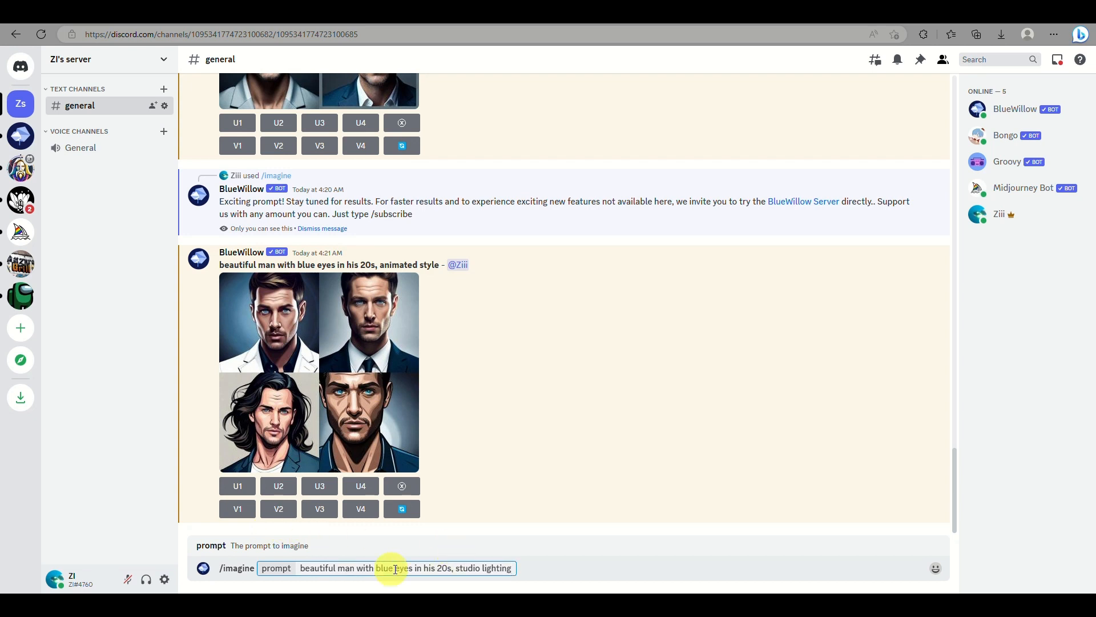
- Insert "named" and a male first name after "20s" in the prompt and generate the images
click(454, 566)
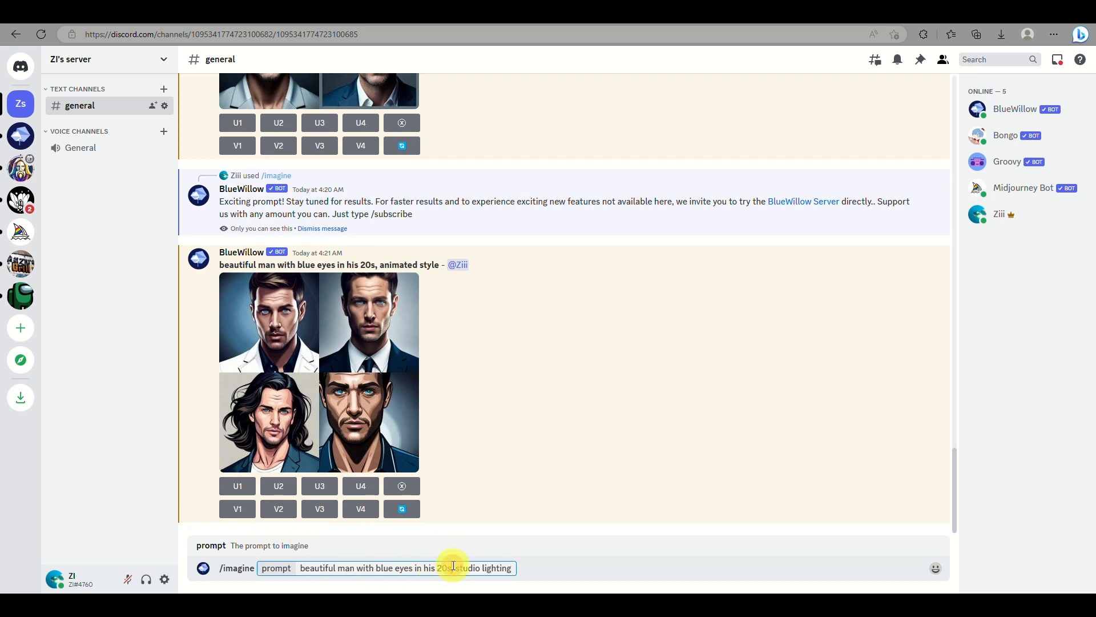
text(named )
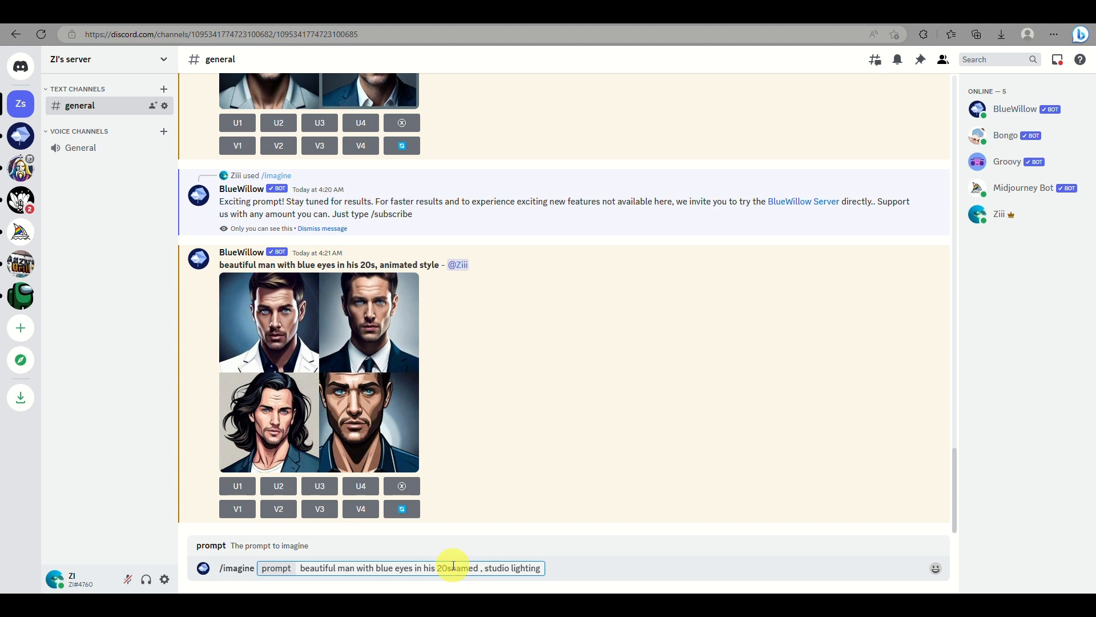
text(john)
click(505, 568)
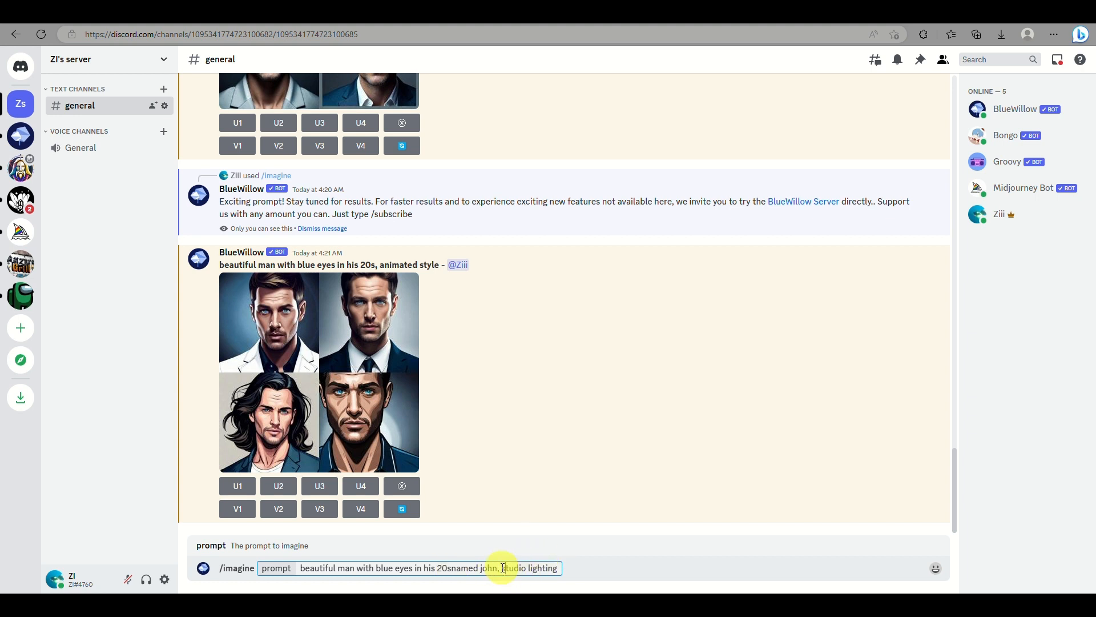
key(Return)
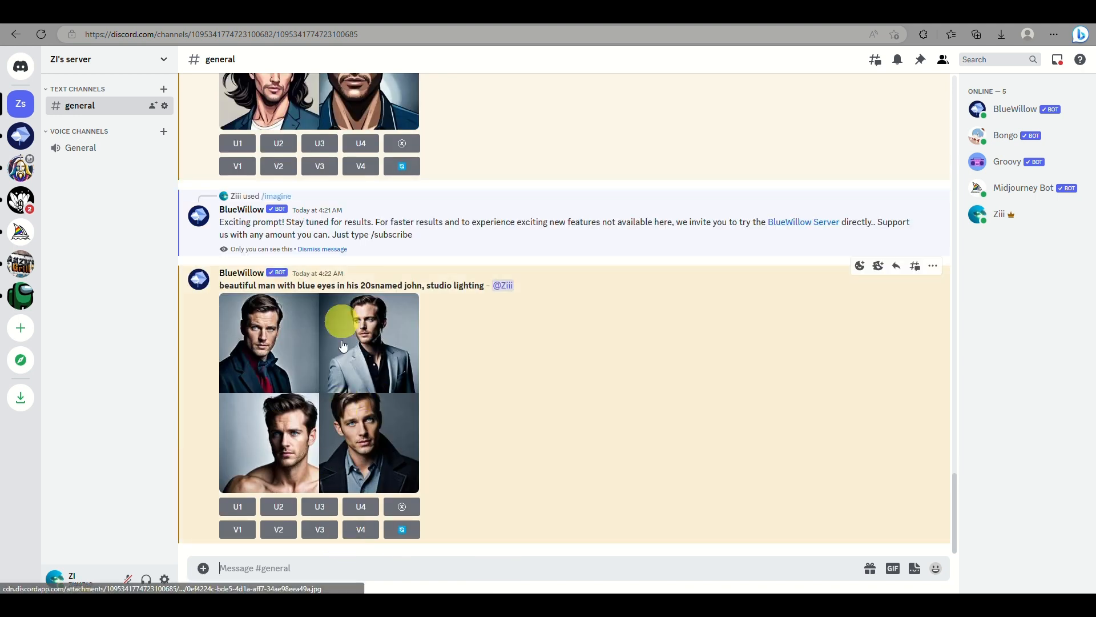
- Copy the named portrait prompt without its lighting part and post it in the general channel ending with "cartoon style."
drag(222, 286, 422, 286)
key(ctrl+c)
click(307, 566)
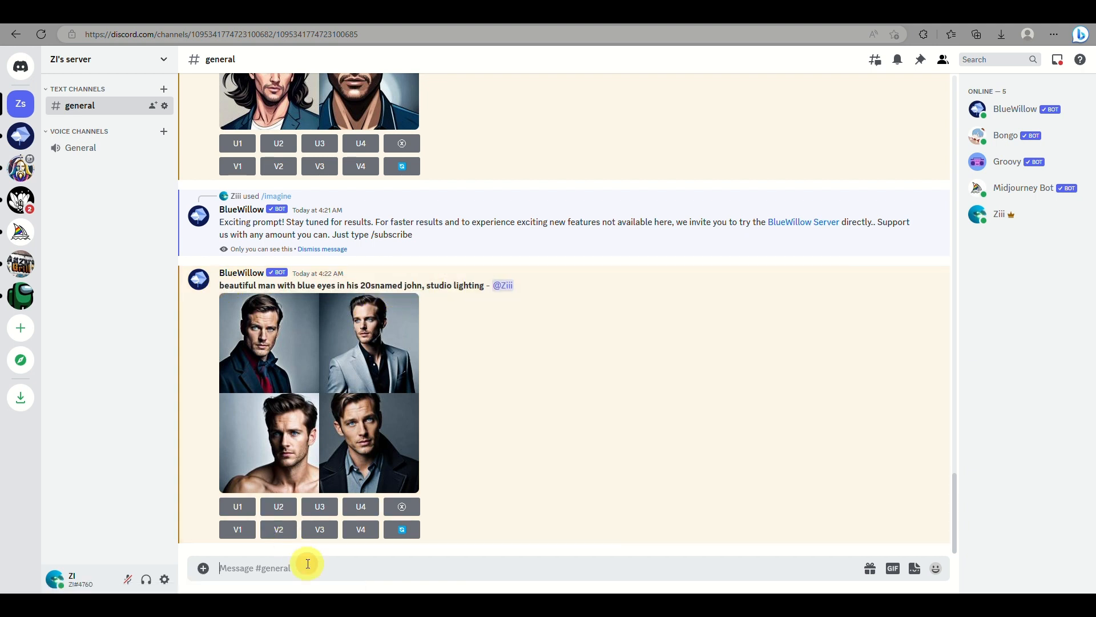
key(ctrl+v)
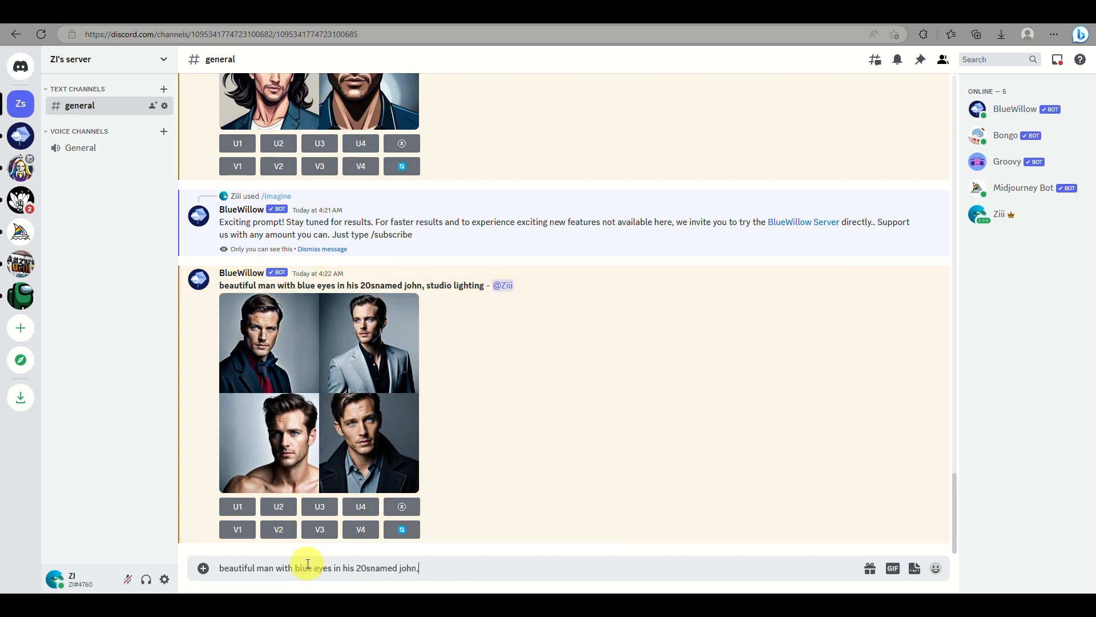
text(cartoon style.)
key(Return)
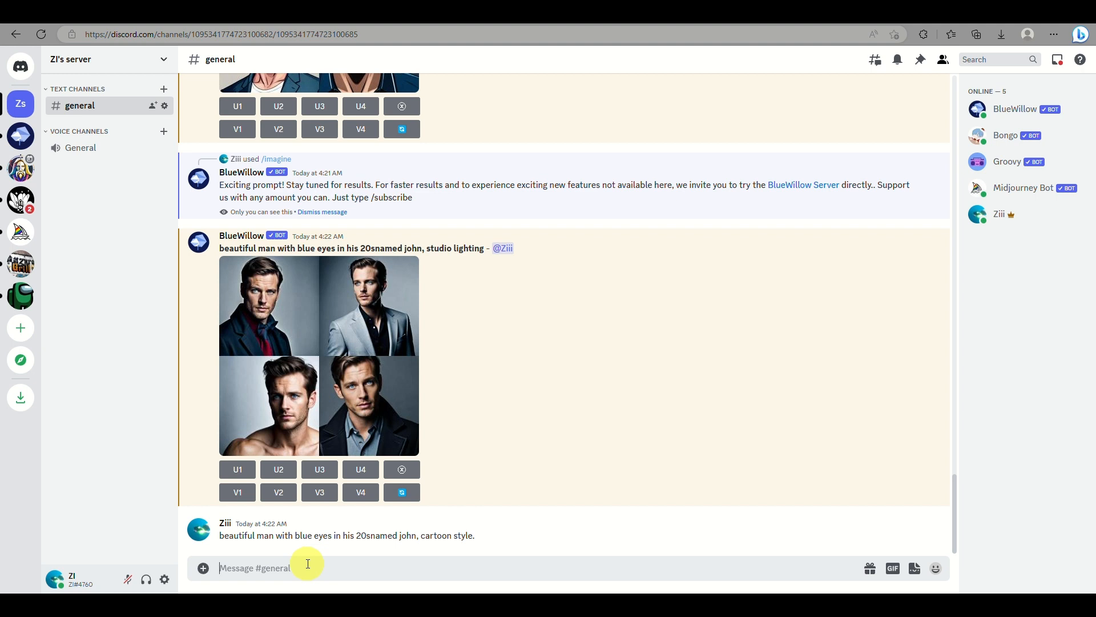
- Generate images with BlueWillow's /imagine command, reusing the posted cartoon style message as the prompt
text(/)
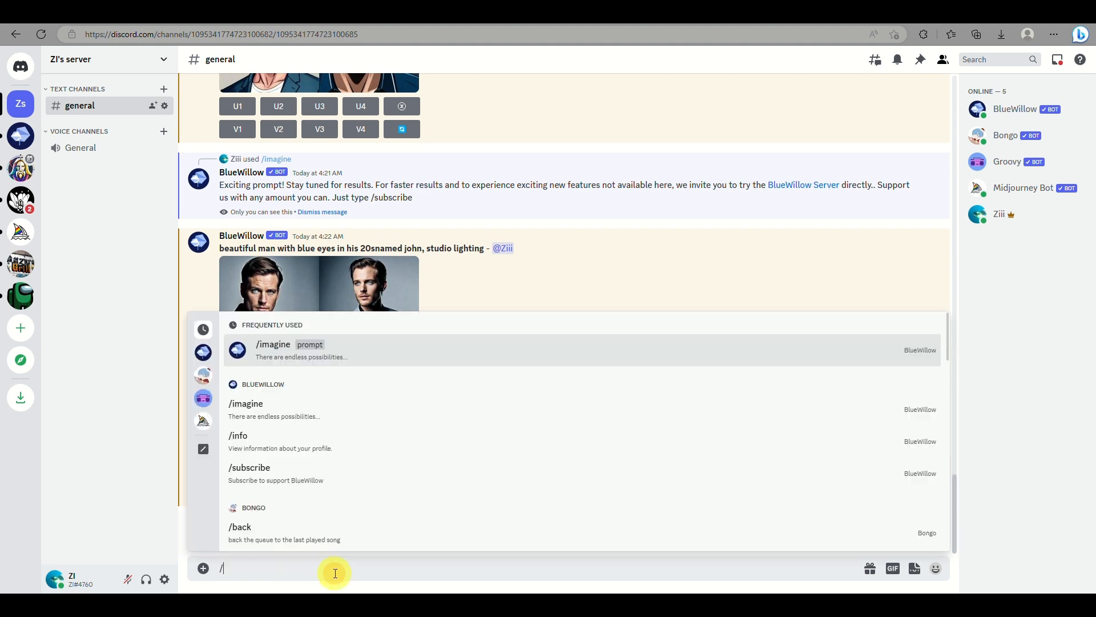
click(384, 352)
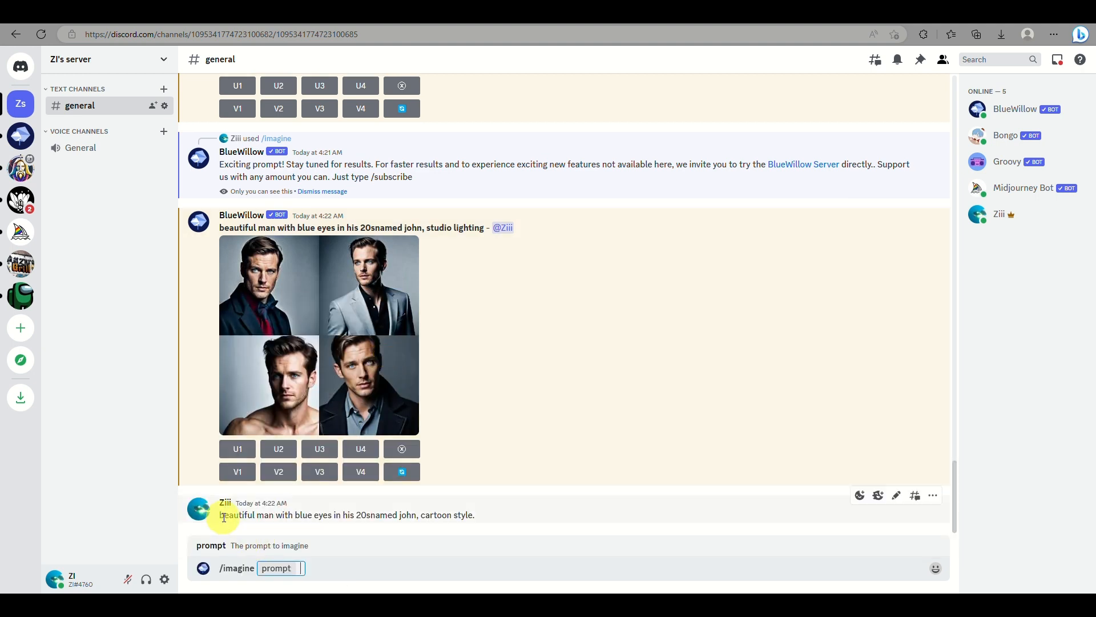
drag(220, 516, 482, 541)
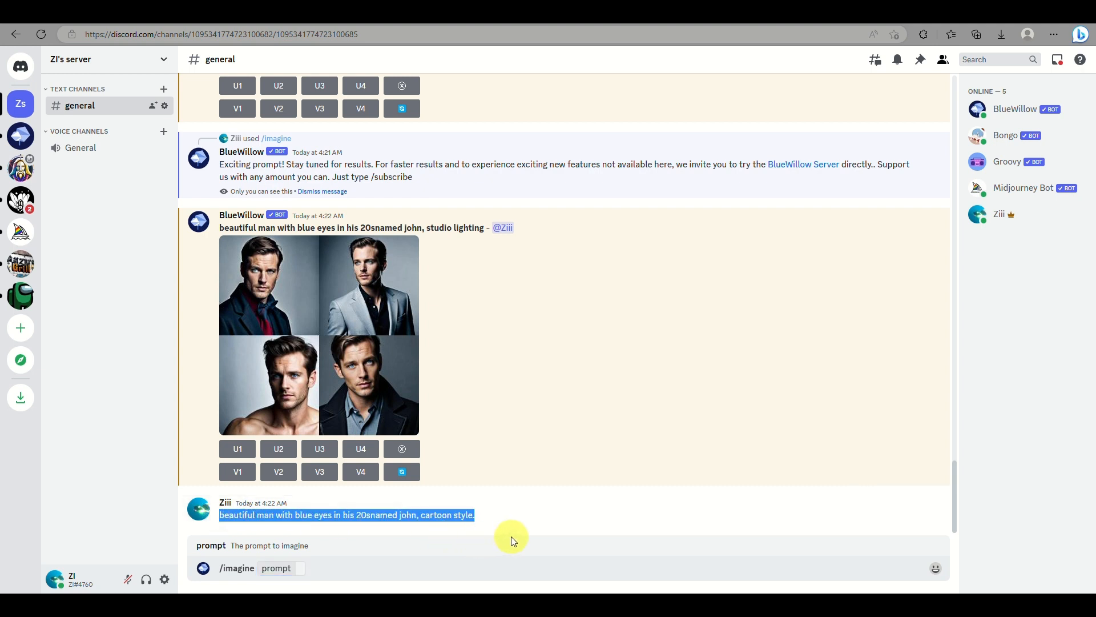
click(298, 568)
key(ctrl+v)
key(Return)
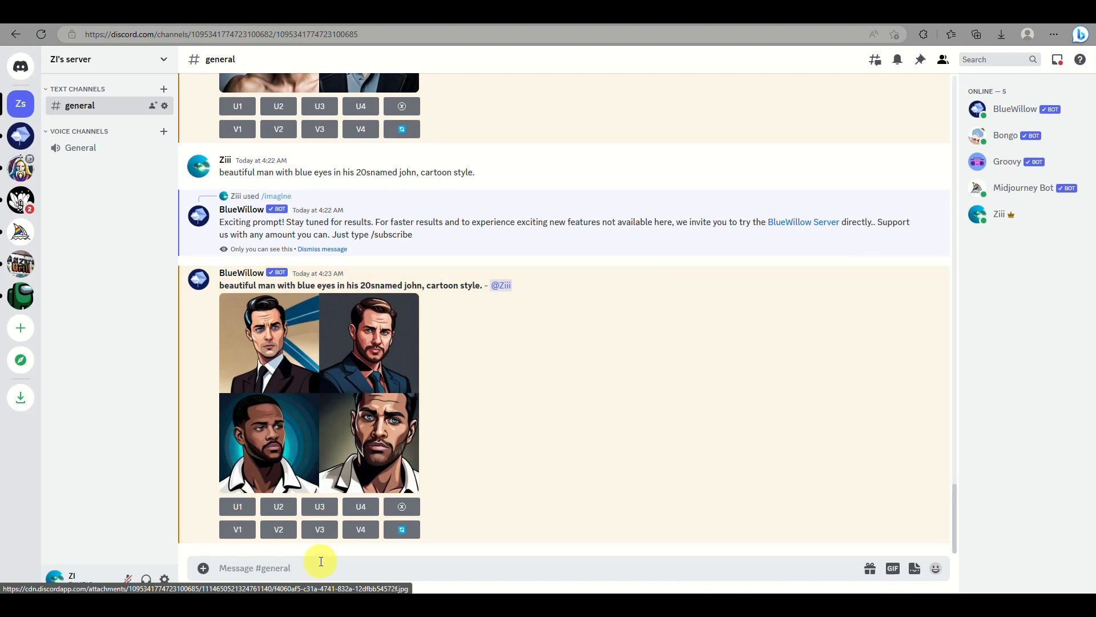
- Generate images with /imagine from the same named portrait prompt, replacing "cartoon style." with "animated"
click(257, 562)
text(/)
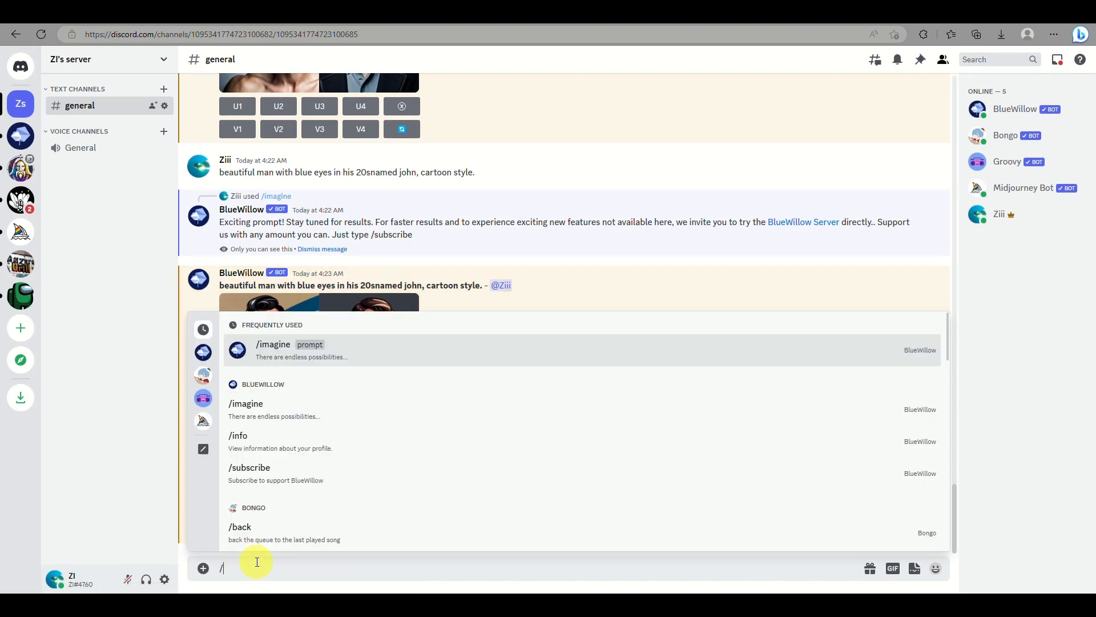
click(384, 351)
key(ctrl+v)
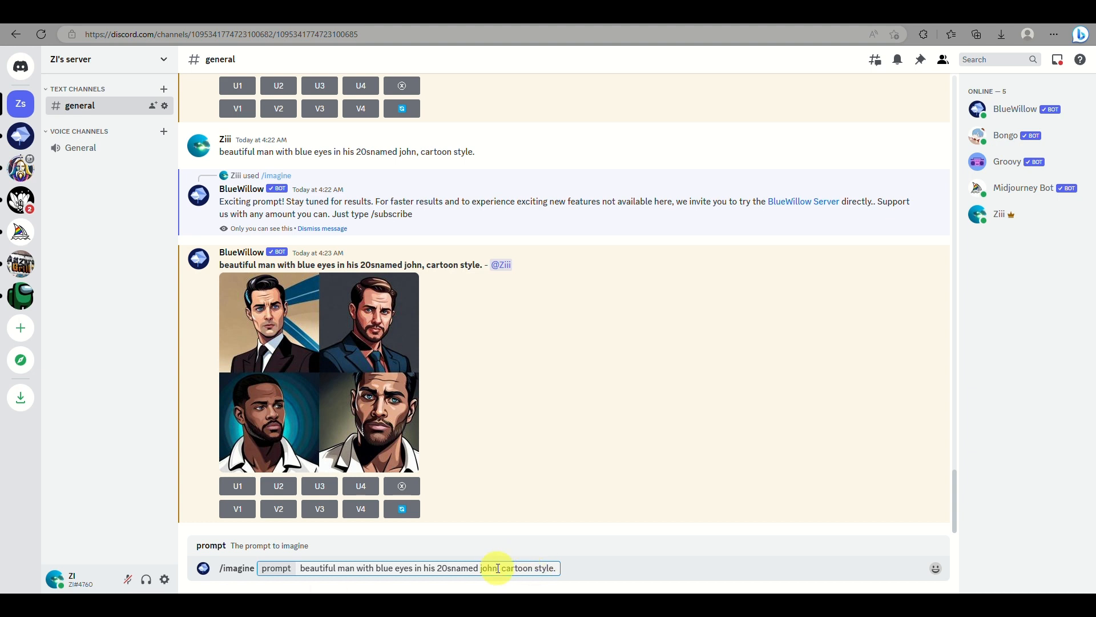
drag(502, 568, 561, 569)
text(animated)
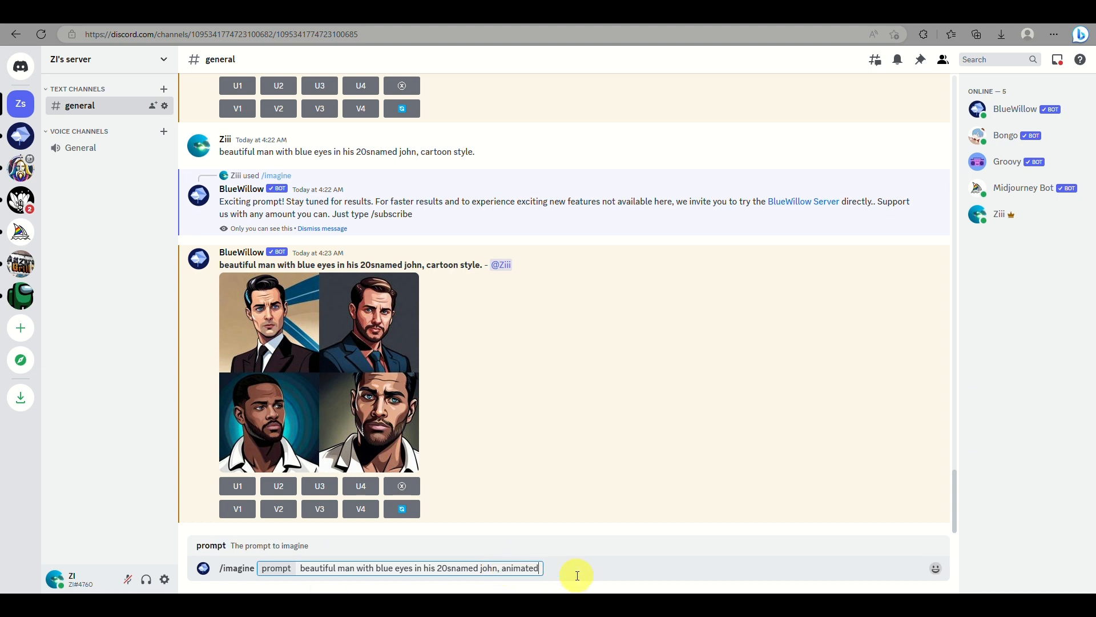
key(Return)
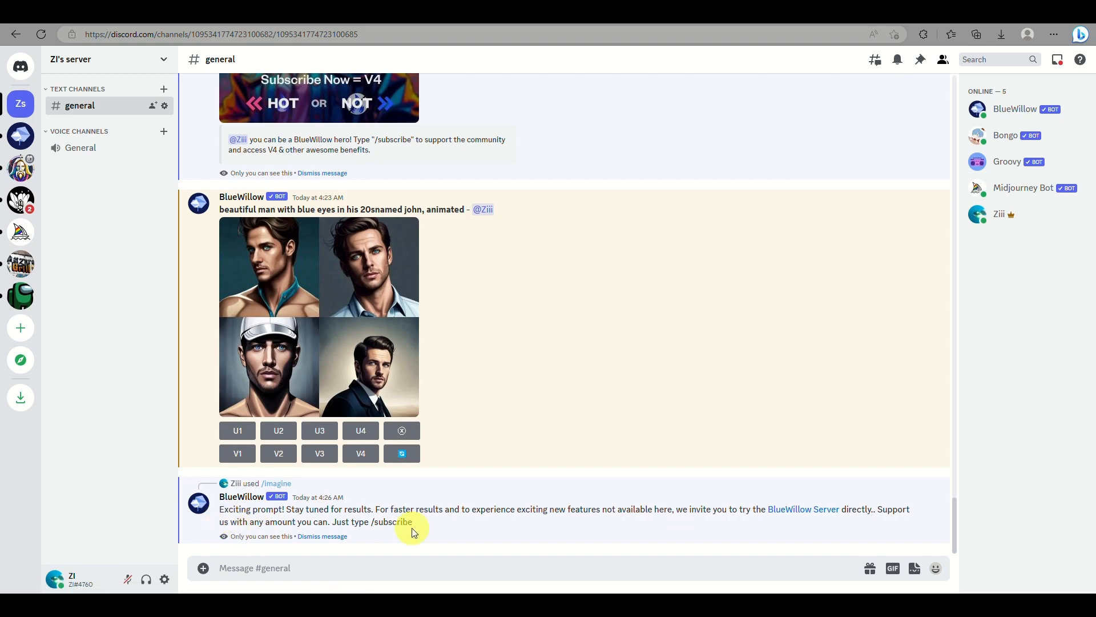
- Review the cartoon style and animated portrait results in the channel history and return to the latest message
scroll(229, 346, up, 5)
scroll(229, 346, up, 7)
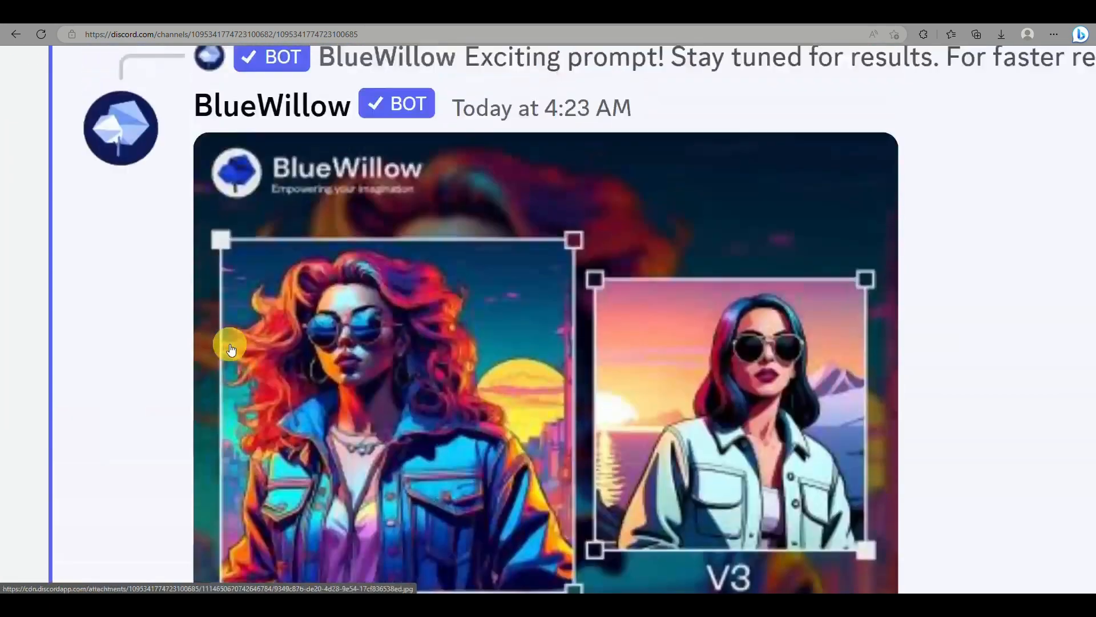
scroll(230, 346, up, 15)
scroll(230, 346, down, 1)
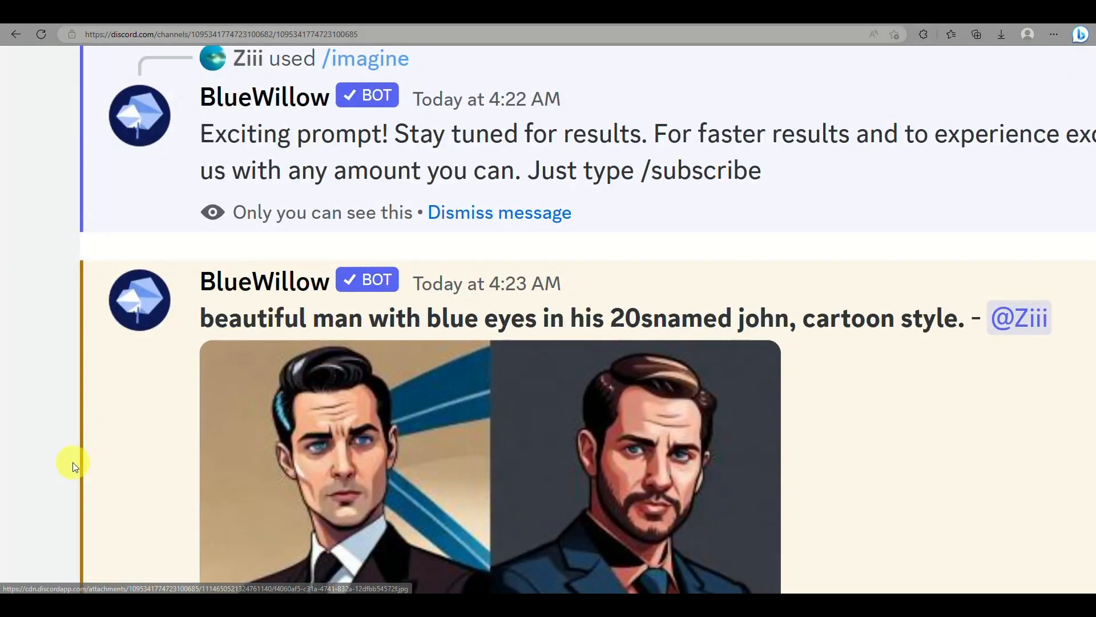
scroll(73, 466, down, 5)
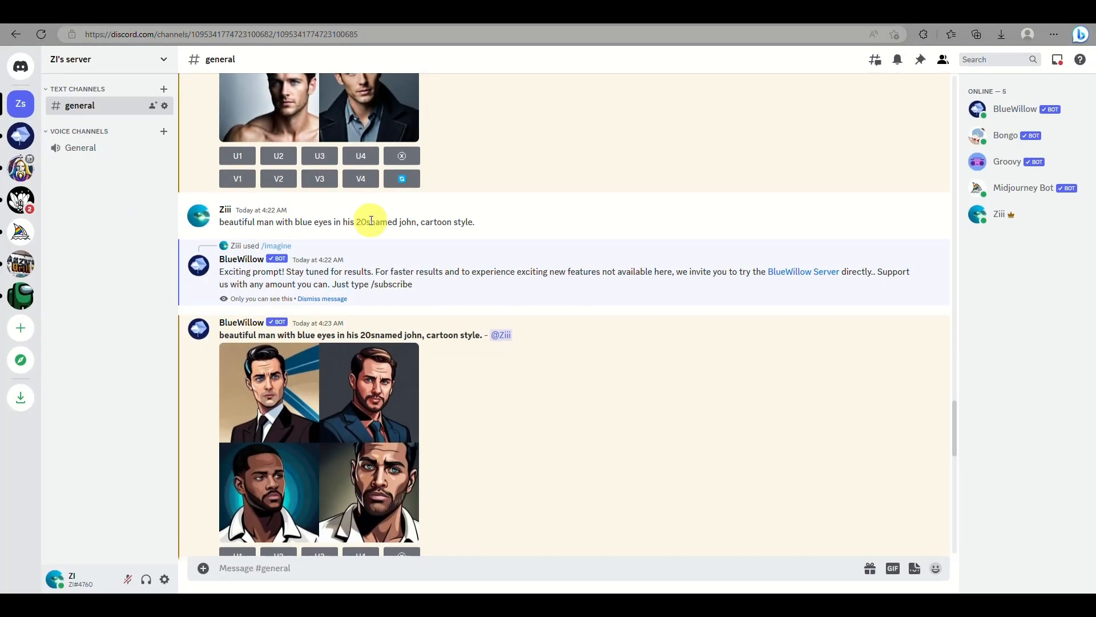
scroll(371, 220, down, 10)
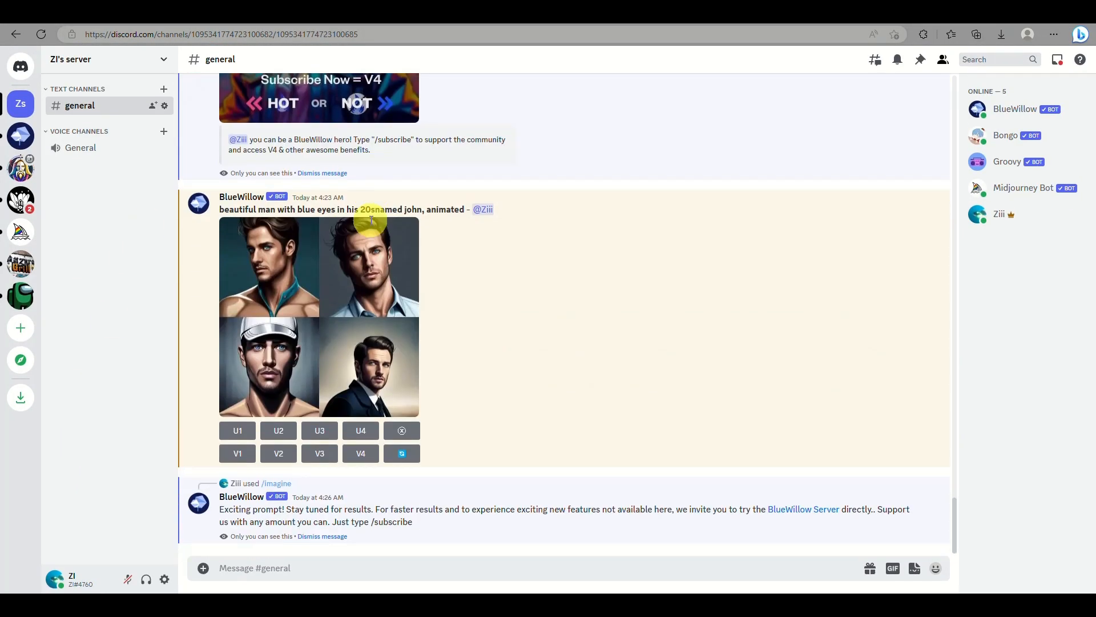
- Review the earlier studio lighting portraits and the new drawing portraits in the channel history
scroll(371, 221, up, 10)
scroll(371, 220, up, 5)
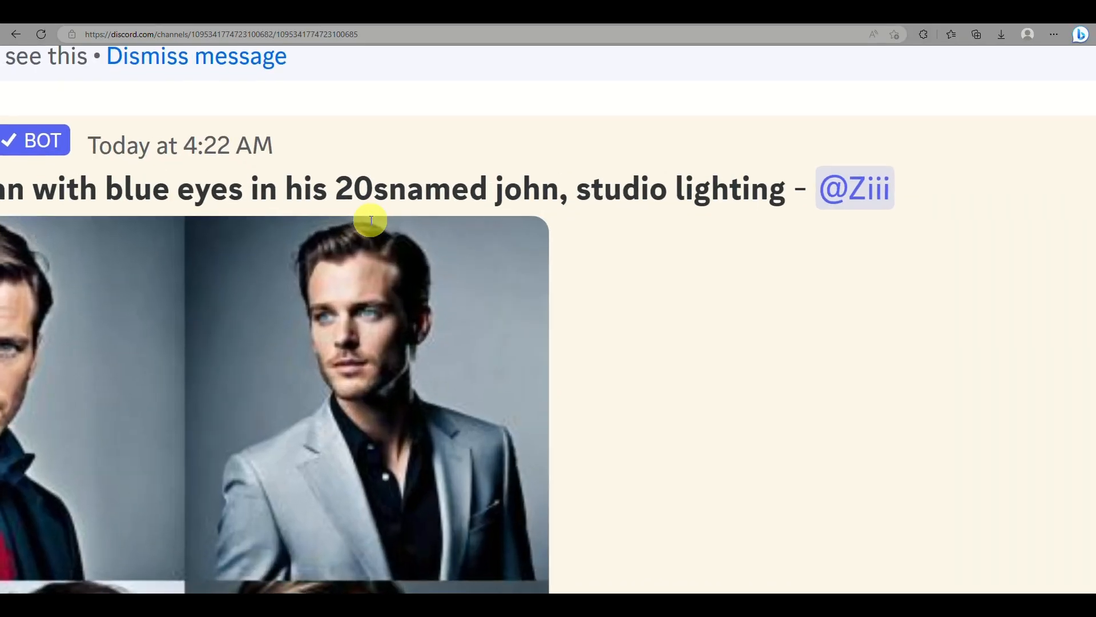
scroll(371, 220, down, 5)
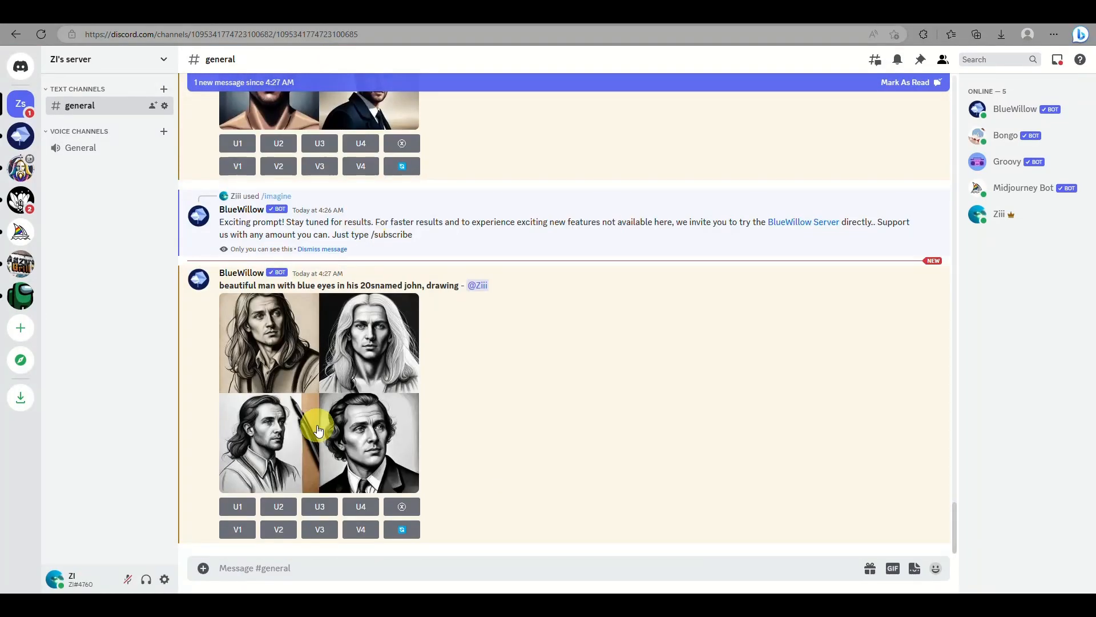
scroll(345, 443, up, 5)
scroll(344, 443, down, 3)
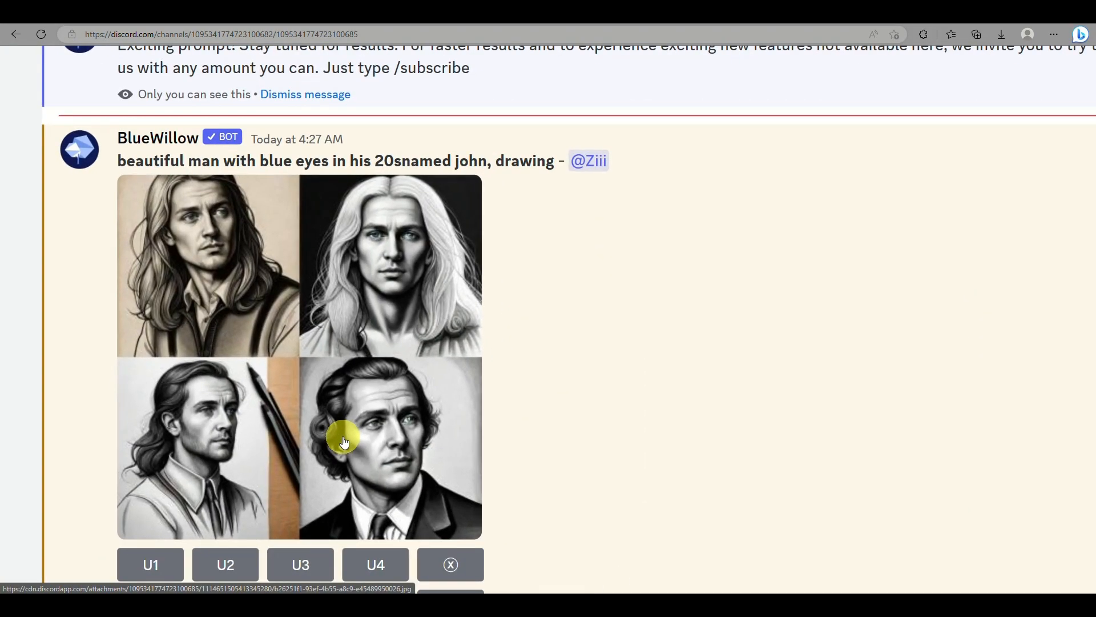
scroll(342, 435, down, 3)
scroll(343, 411, up, 5)
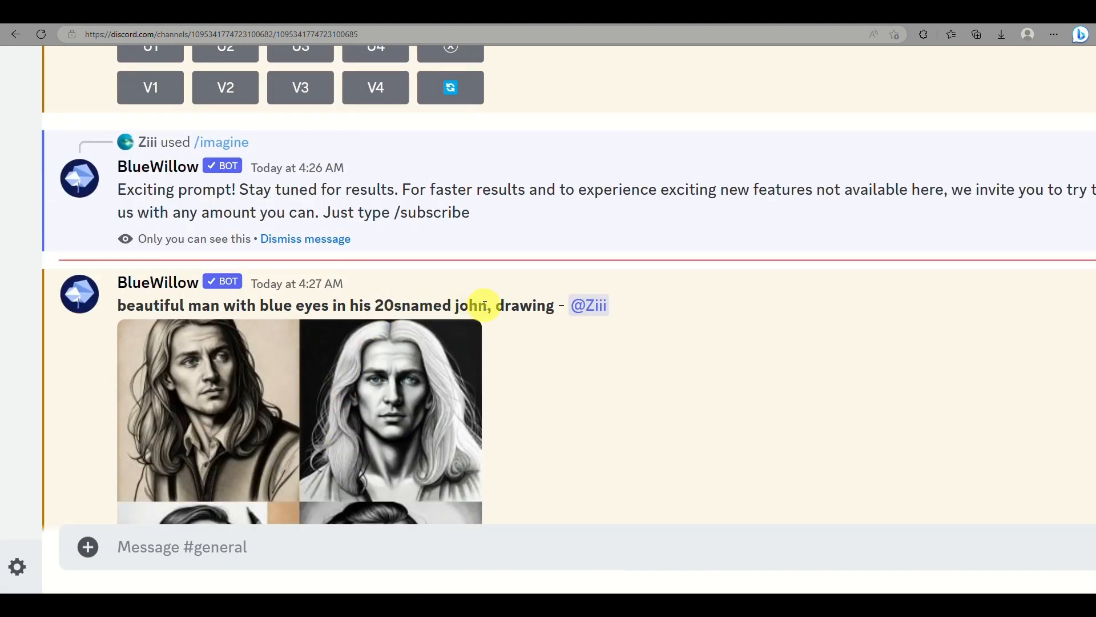
- Generate images with BlueWillow's /imagine from the named portrait prompt, ending it with "short hair, blue eyes, wearing t shirt, drawing style."
drag(487, 305, 94, 308)
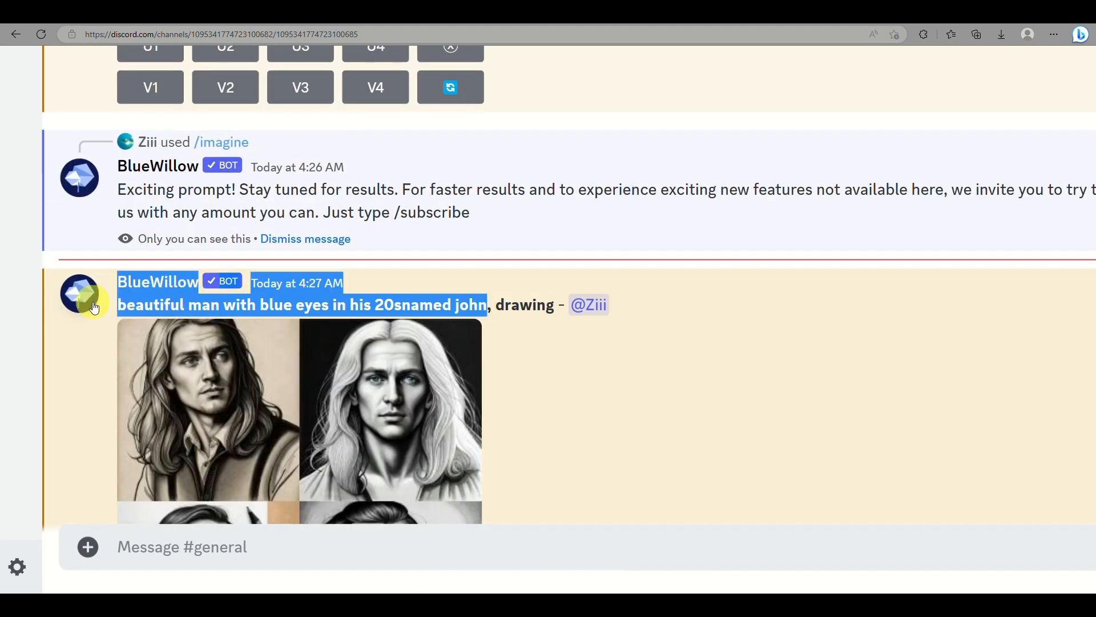
click(173, 542)
text(/i)
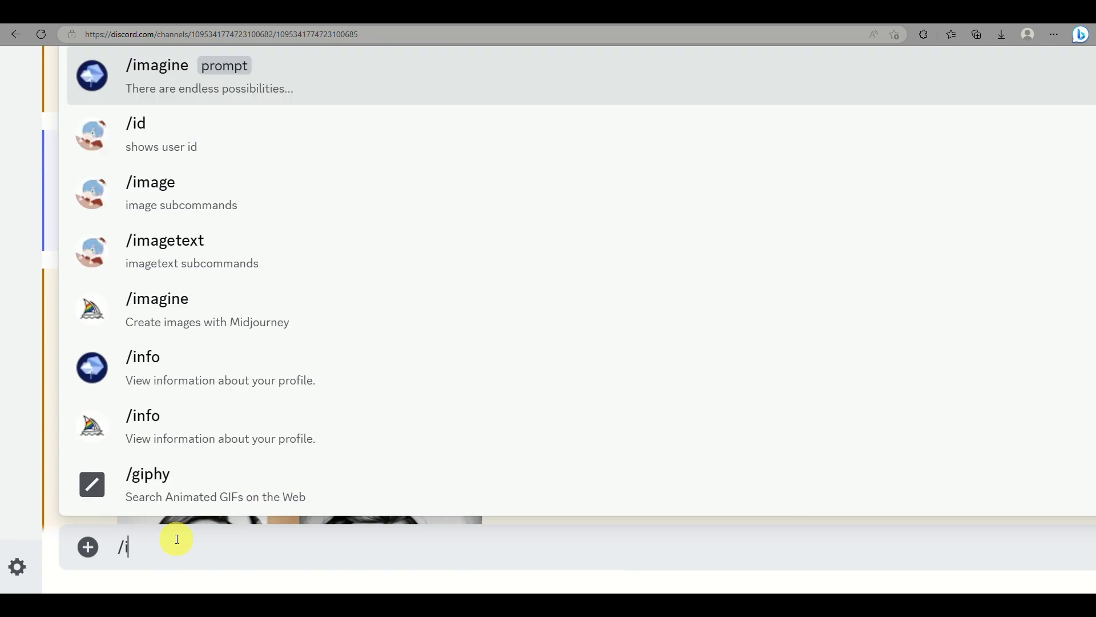
text(magine)
click(234, 428)
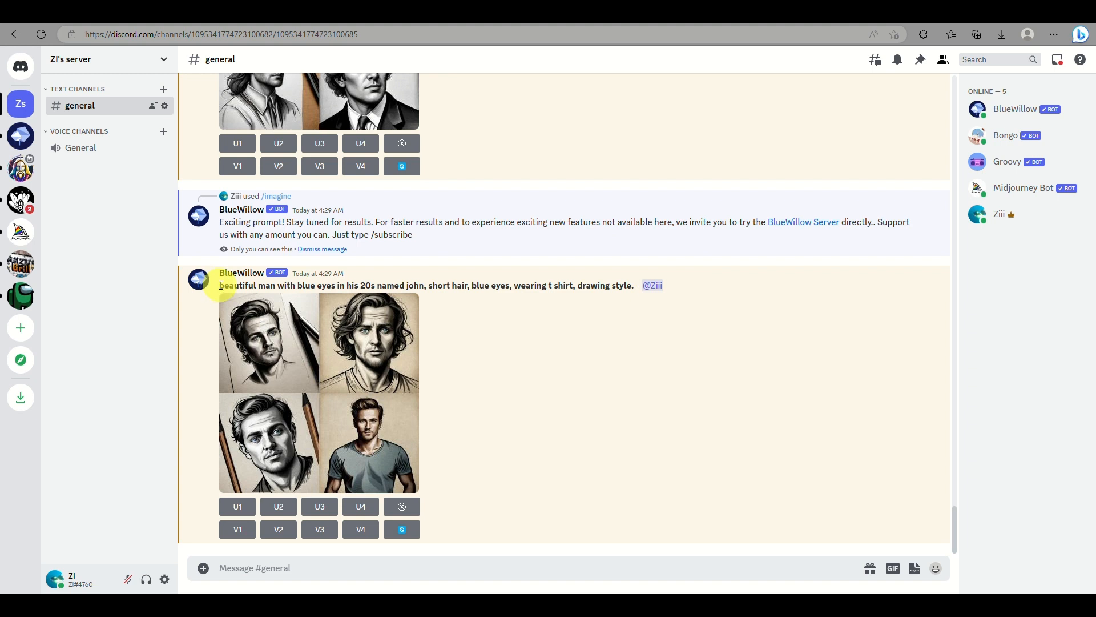
- Copy the full prompt of the latest drawing style result into a new message for the general channel
drag(219, 284, 636, 286)
key(ctrl+c)
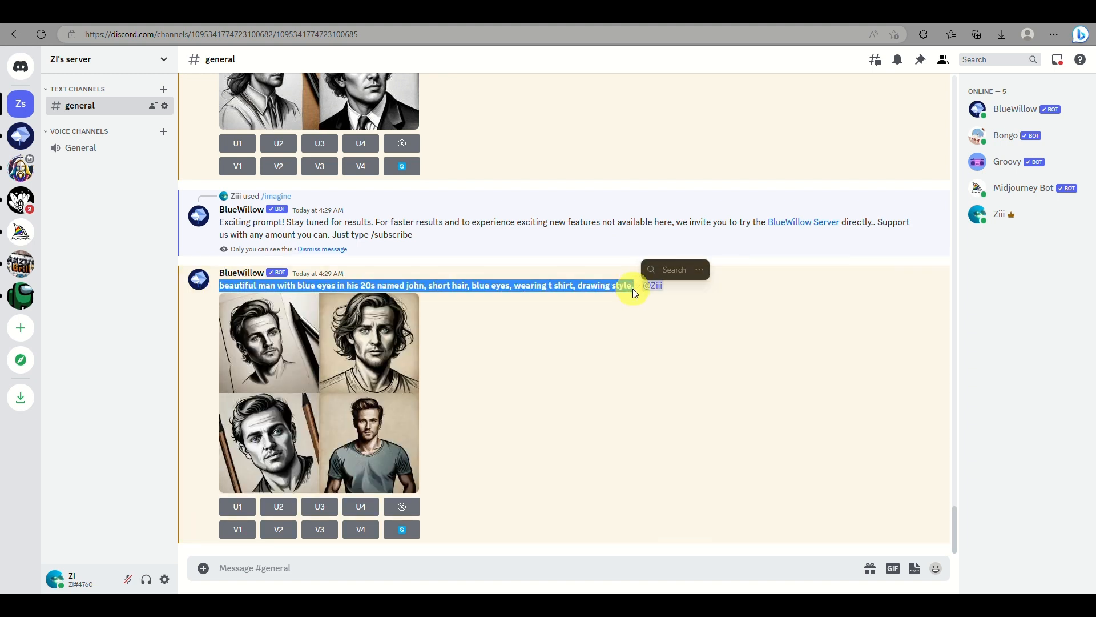
click(457, 566)
key(ctrl+v)
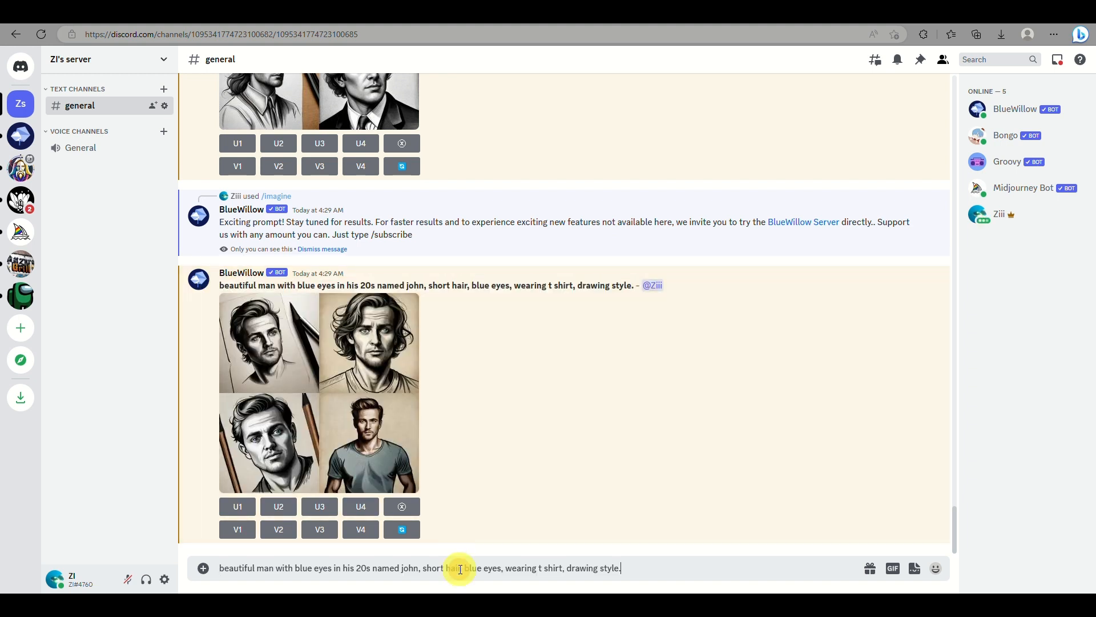
- Replace the draft prompt's final period with ", watercolor." and post the message in the channel
key(BackSpace)
text(m)
key(BackSpace)
text(, water color)
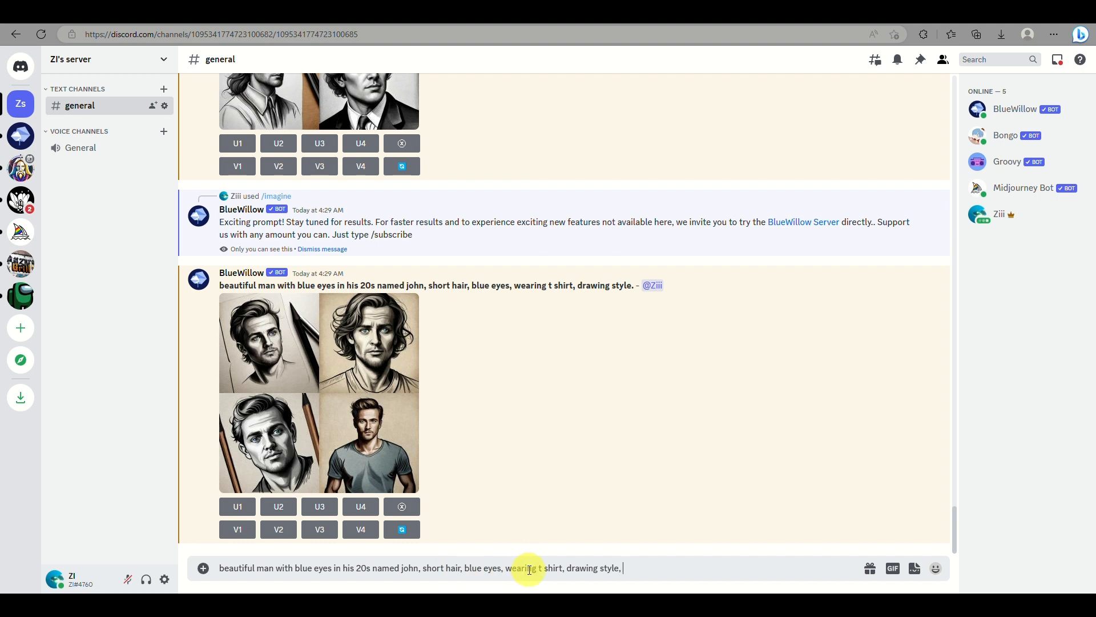
key(BackSpace)
key(BackSpace)
key(BackSpace)
key(BackSpace)
key(BackSpace)
text(color.)
key(Return)
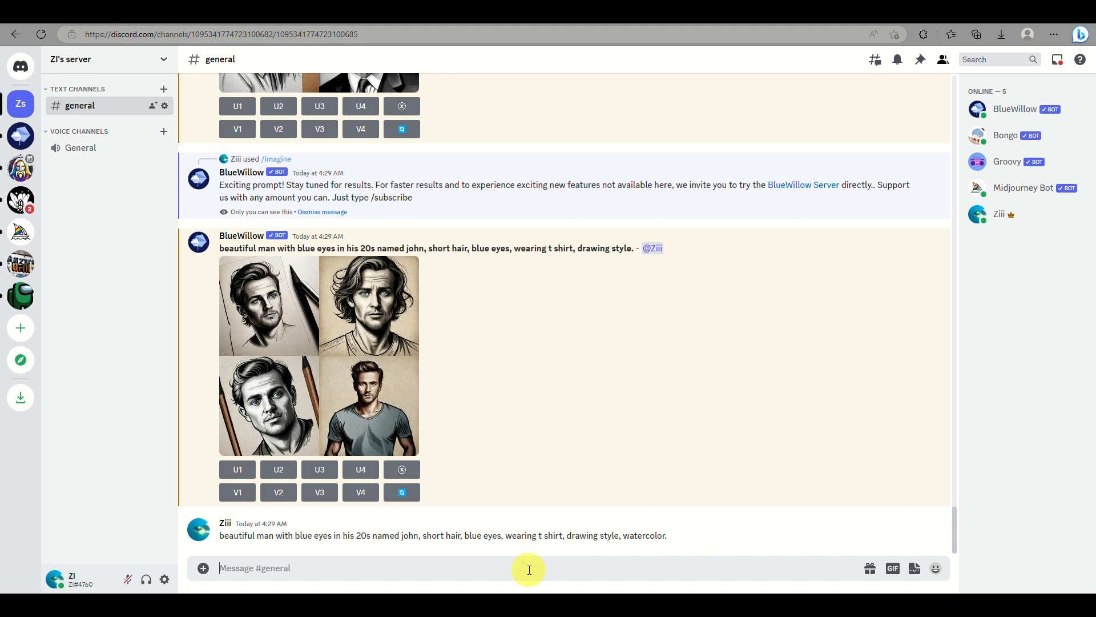
- Generate images with BlueWillow's /imagine command, using the posted watercolor message as the prompt
triple_click(551, 536)
key(ctrl+c)
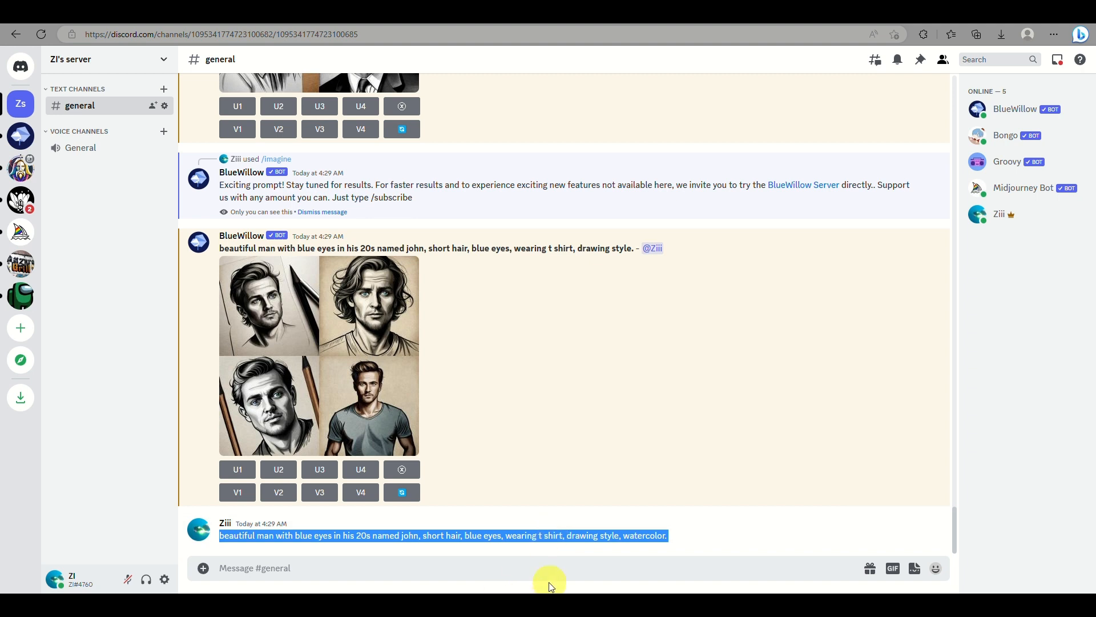
click(560, 569)
text(/)
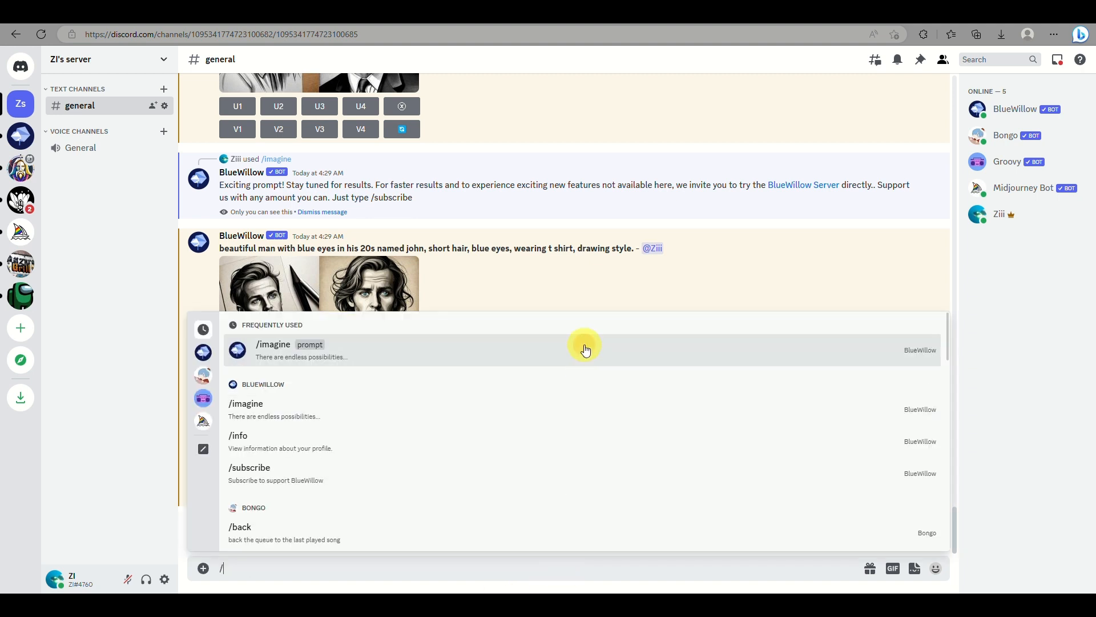
click(583, 345)
key(ctrl+v)
key(Return)
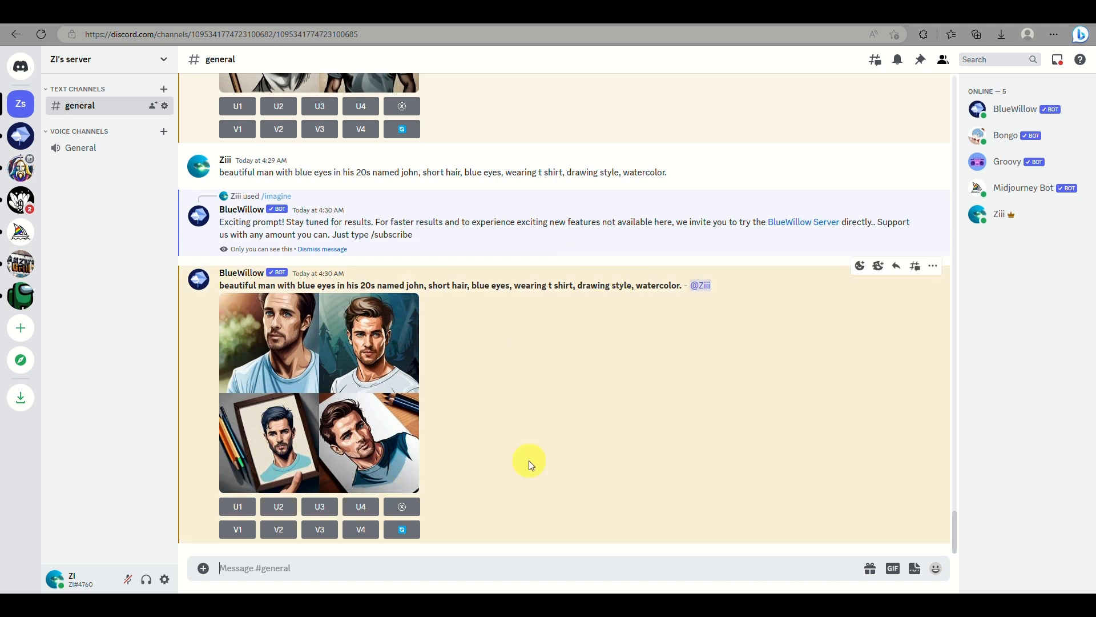
- Copy the watercolor result's prompt without its watercolor part, replace "drawing style" with "cartoon style", and post it in the channel
mouse_move(632, 286)
mouse_down()
mouse_move(708, 286)
mouse_move(245, 286)
mouse_move(236, 302)
mouse_move(218, 284)
mouse_move(773, 282)
mouse_move(673, 300)
mouse_move(620, 287)
mouse_move(633, 287)
mouse_up()
key(ctrl+c)
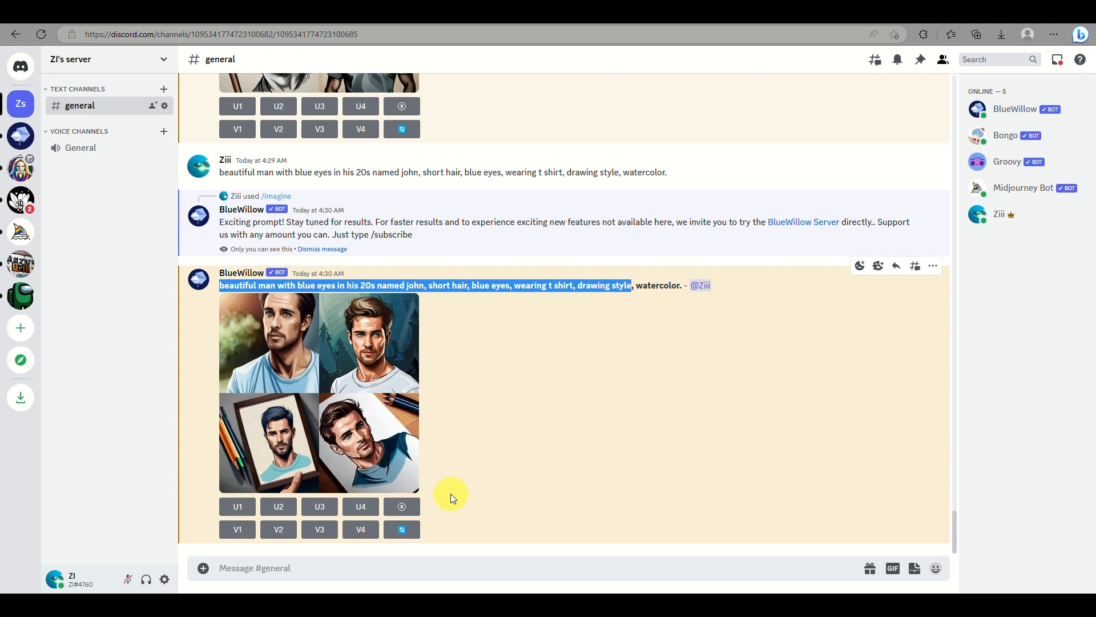
click(522, 562)
key(ctrl+v)
key(BackSpace)
key(BackSpace)
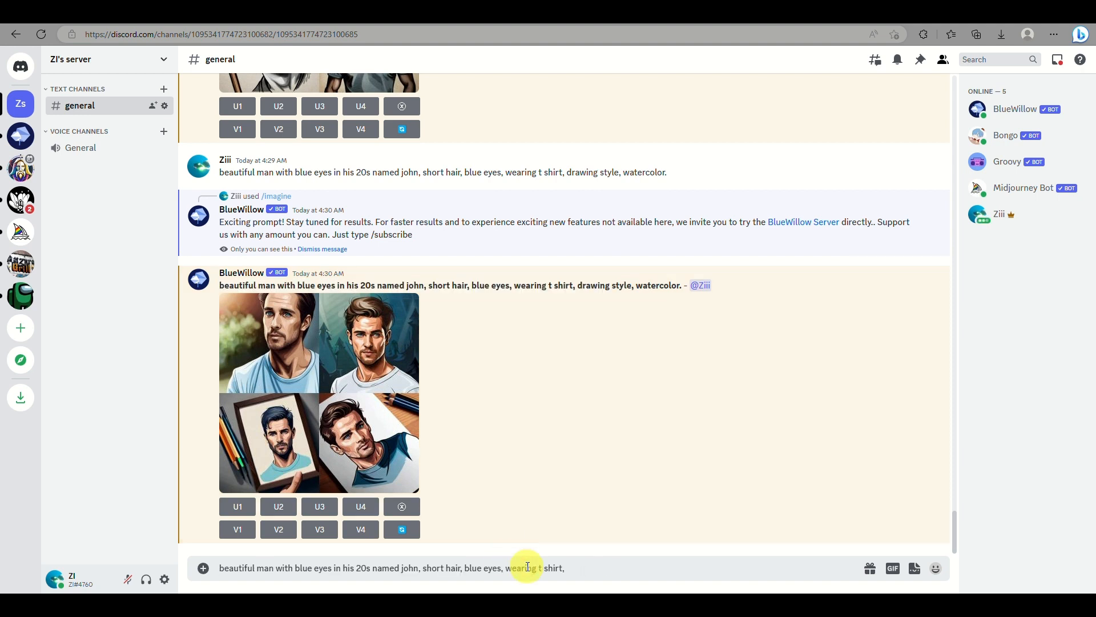
text(yle)
key(Return)
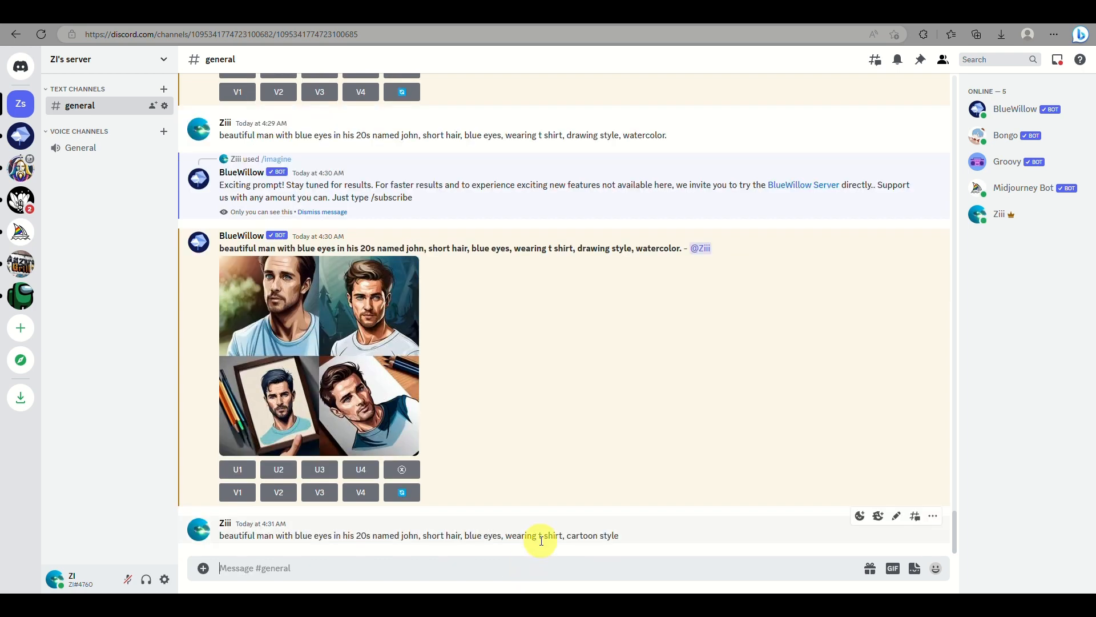
- Generate images with BlueWillow's /imagine from the posted prompt with short hair, t shirt and cartoon style
triple_click(538, 537)
click(551, 566)
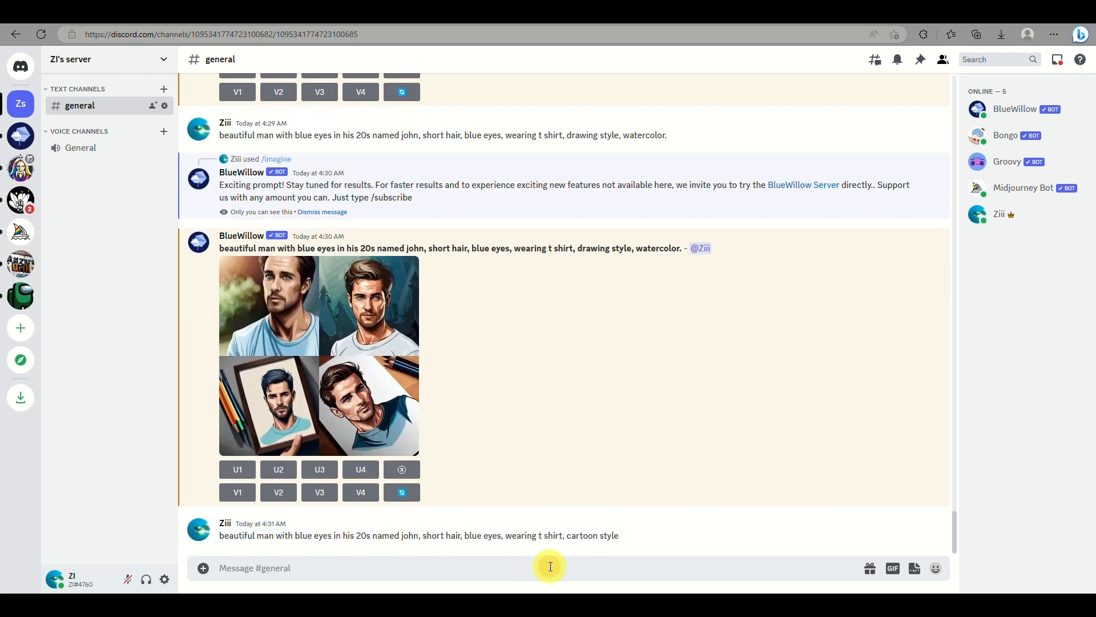
text(/)
click(543, 351)
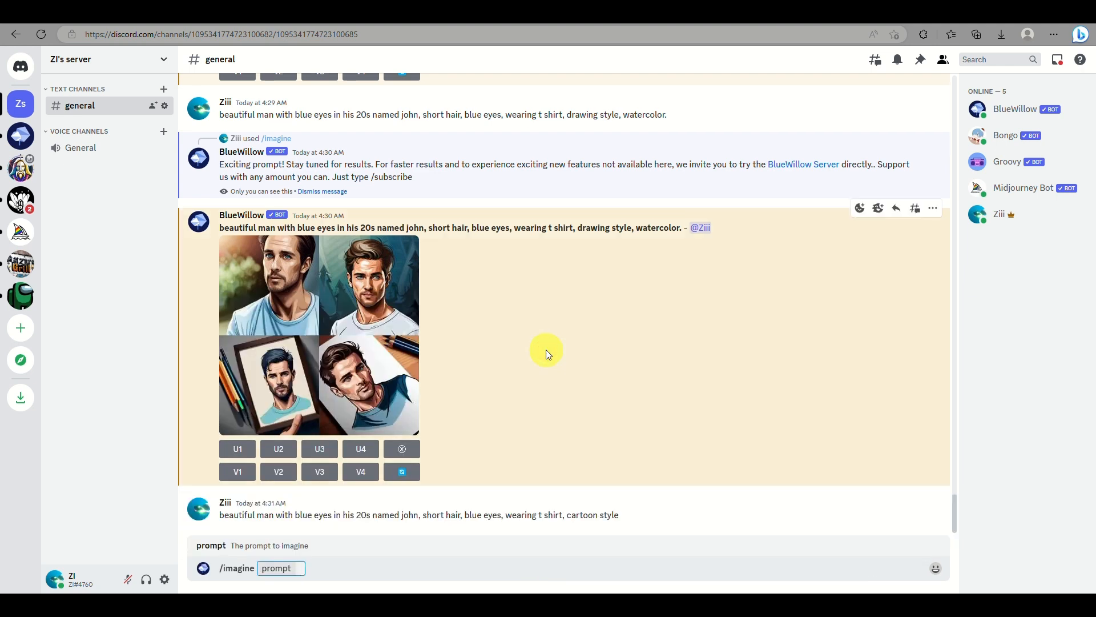
key(ctrl+v)
key(Return)
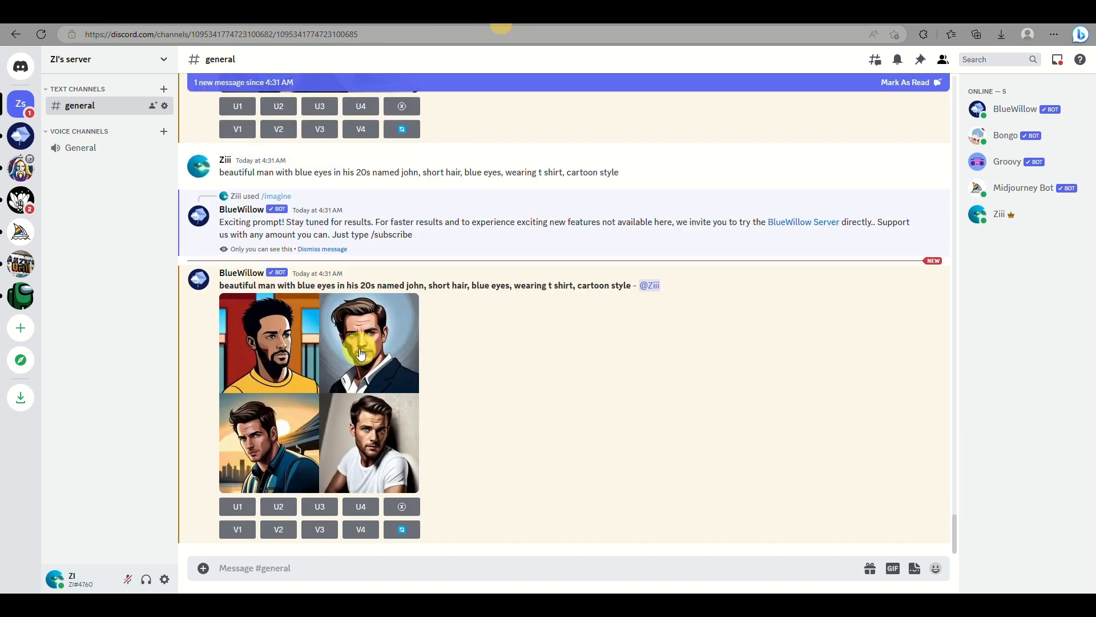
- Compare the new cartoon style portraits with the earlier watercolor, drawing, animated and cartoon results in the channel history
scroll(341, 382, up, 5)
scroll(342, 387, down, 5)
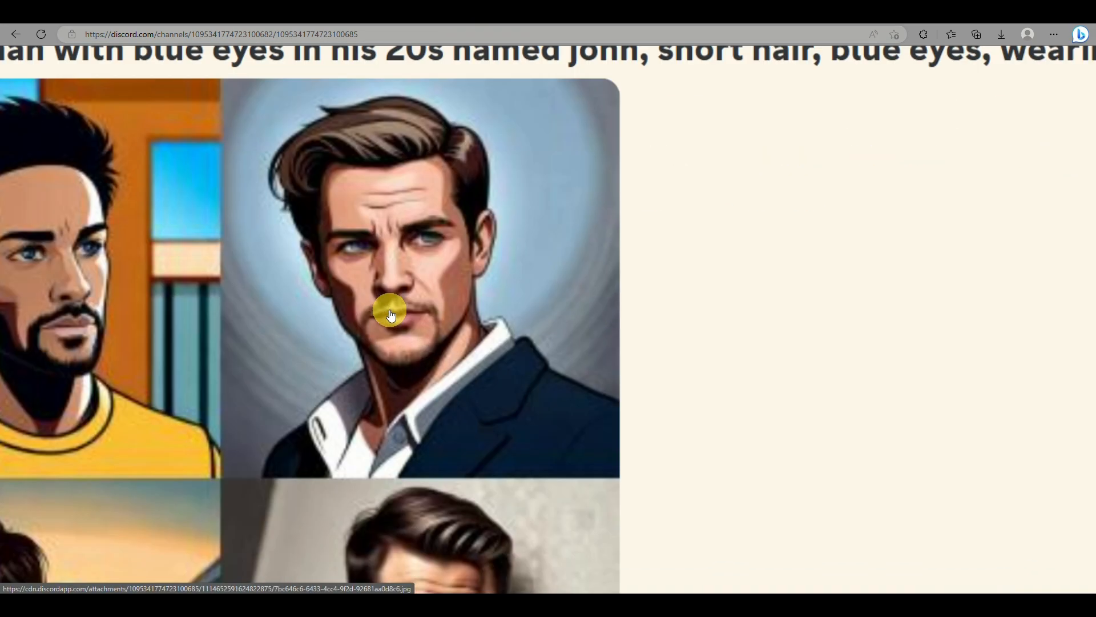
scroll(392, 312, up, 10)
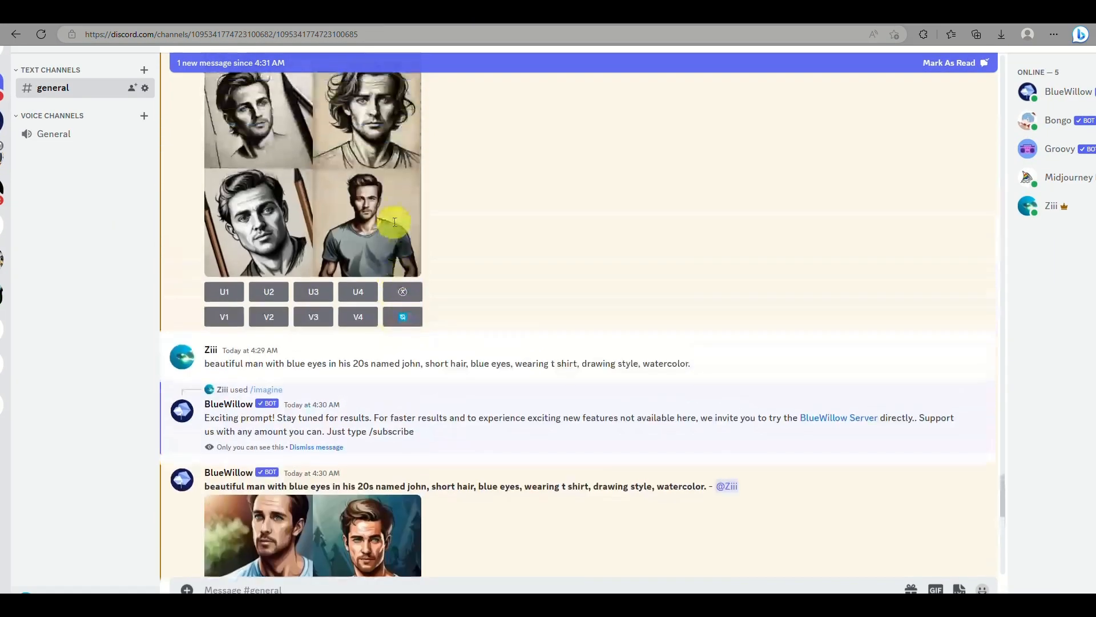
scroll(394, 220, down, 5)
scroll(379, 244, up, 5)
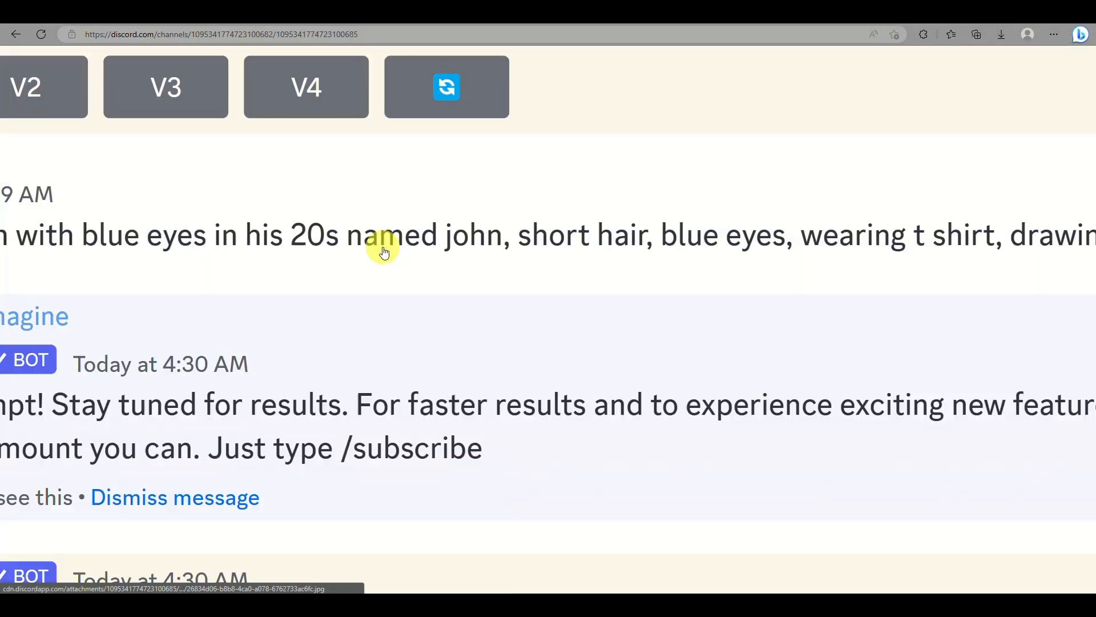
scroll(381, 248, up, 10)
scroll(384, 249, up, 6)
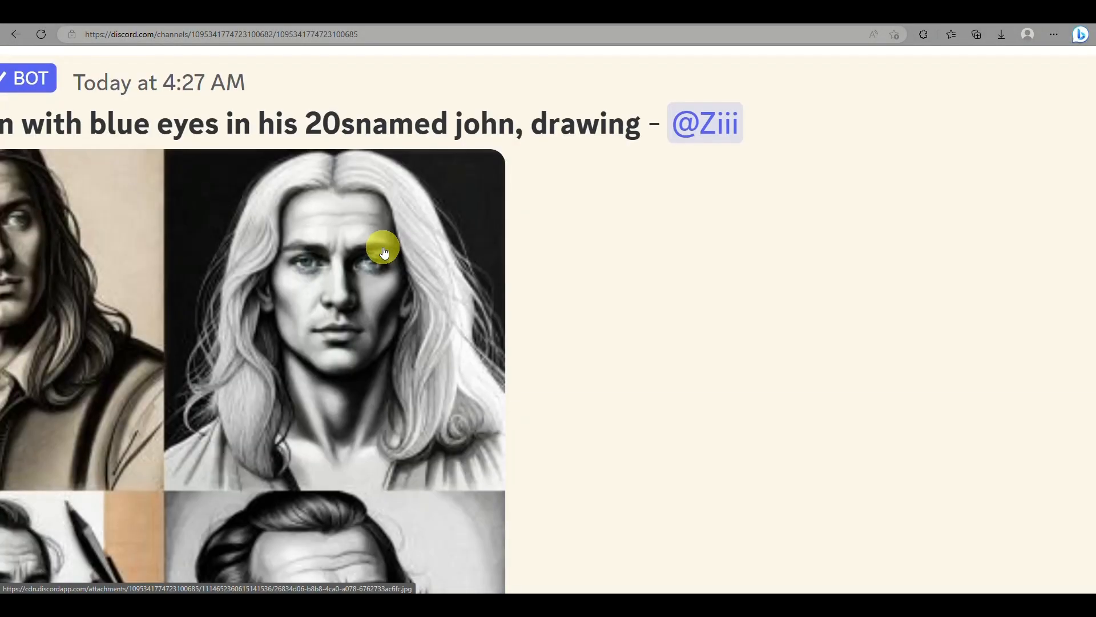
scroll(384, 249, down, 5)
scroll(383, 249, up, 6)
scroll(384, 249, up, 1)
scroll(383, 249, up, 5)
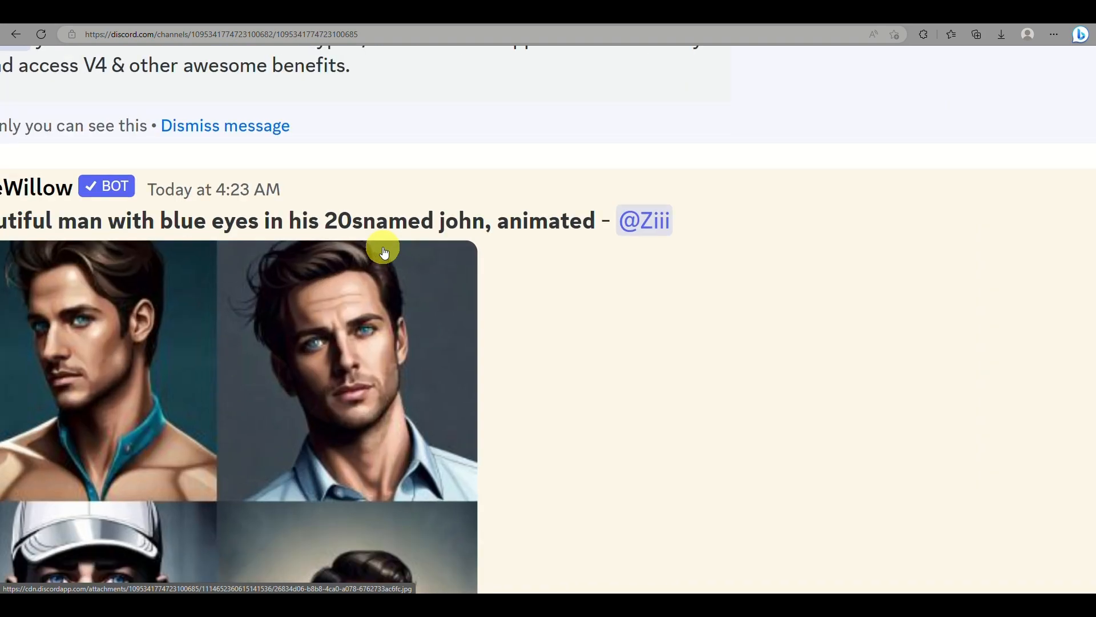
scroll(384, 249, up, 9)
scroll(384, 249, down, 5)
scroll(384, 245, up, 1)
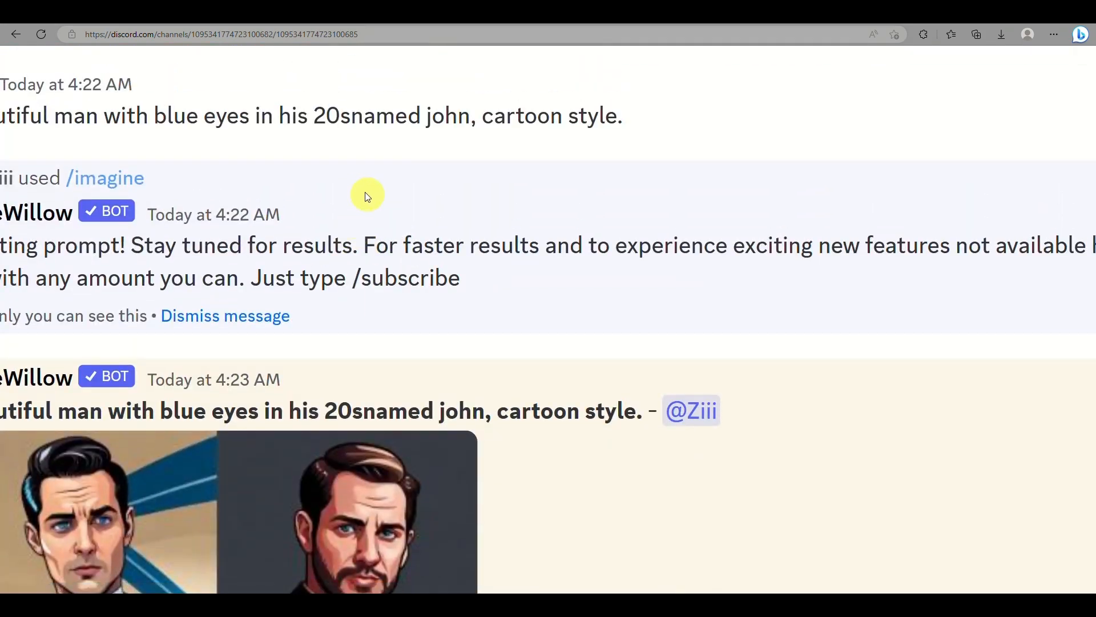